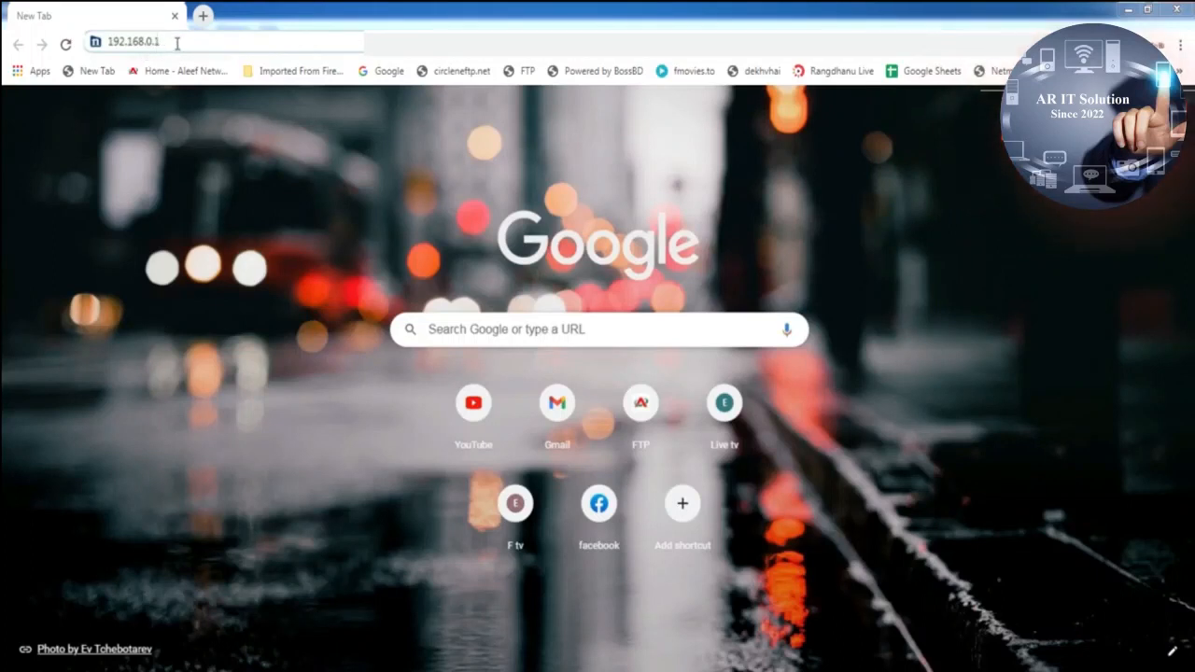
- Load the router's administration page at 192.168.0.1
drag(160, 44, 108, 45)
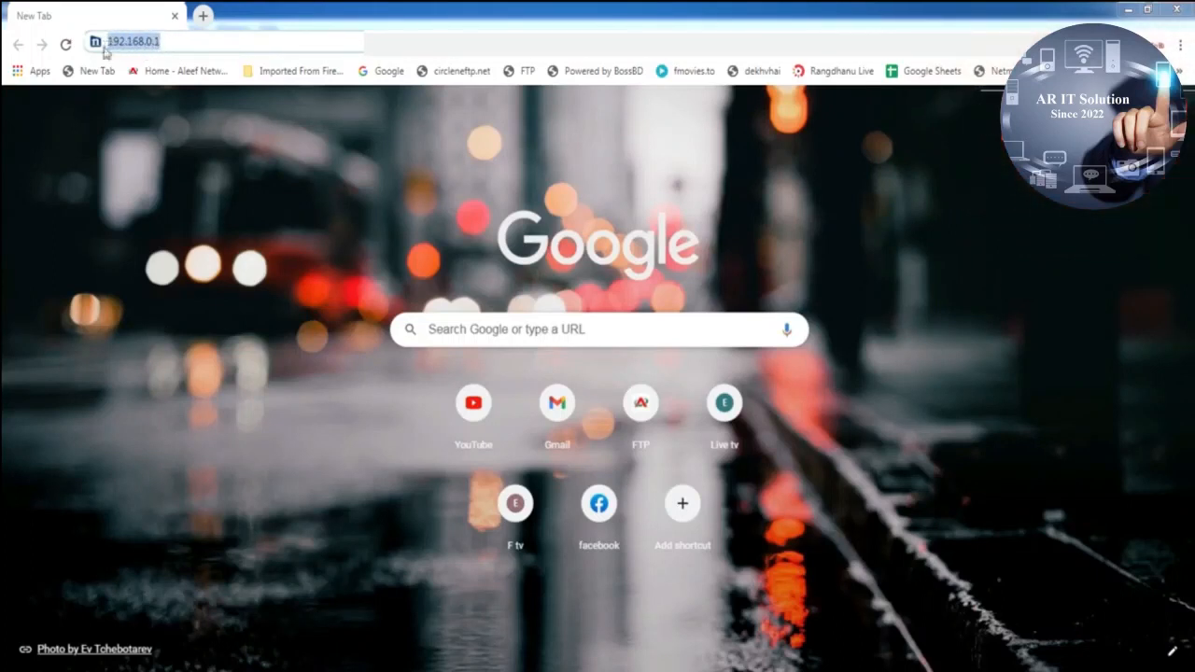
click(189, 42)
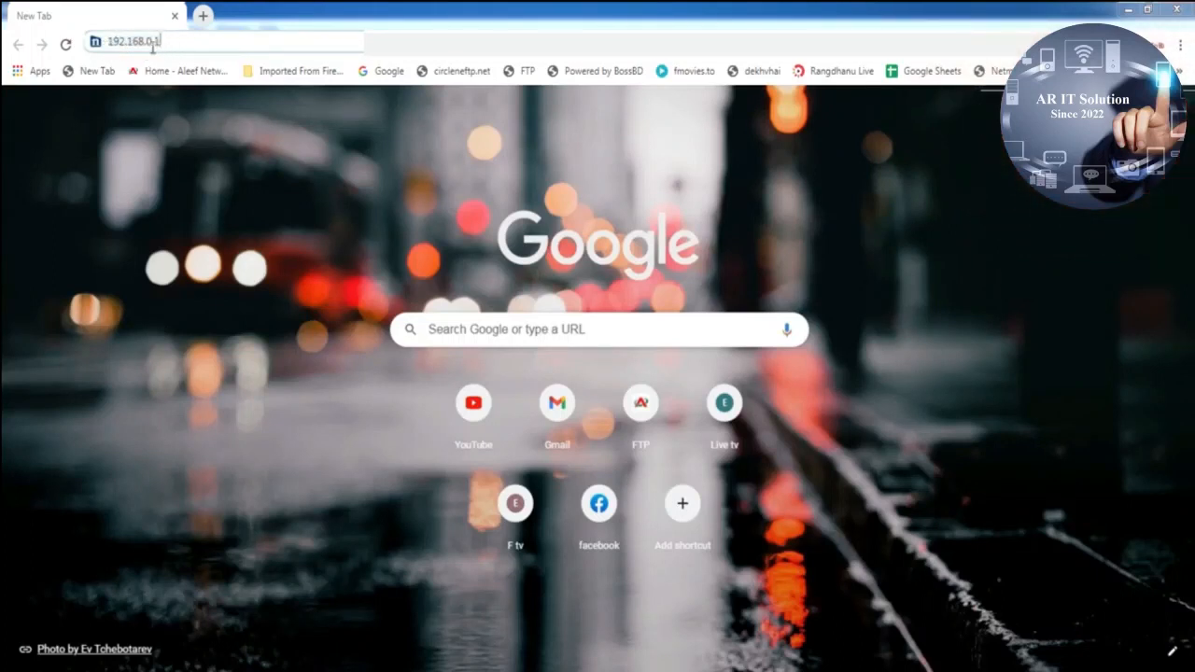
drag(158, 44, 109, 46)
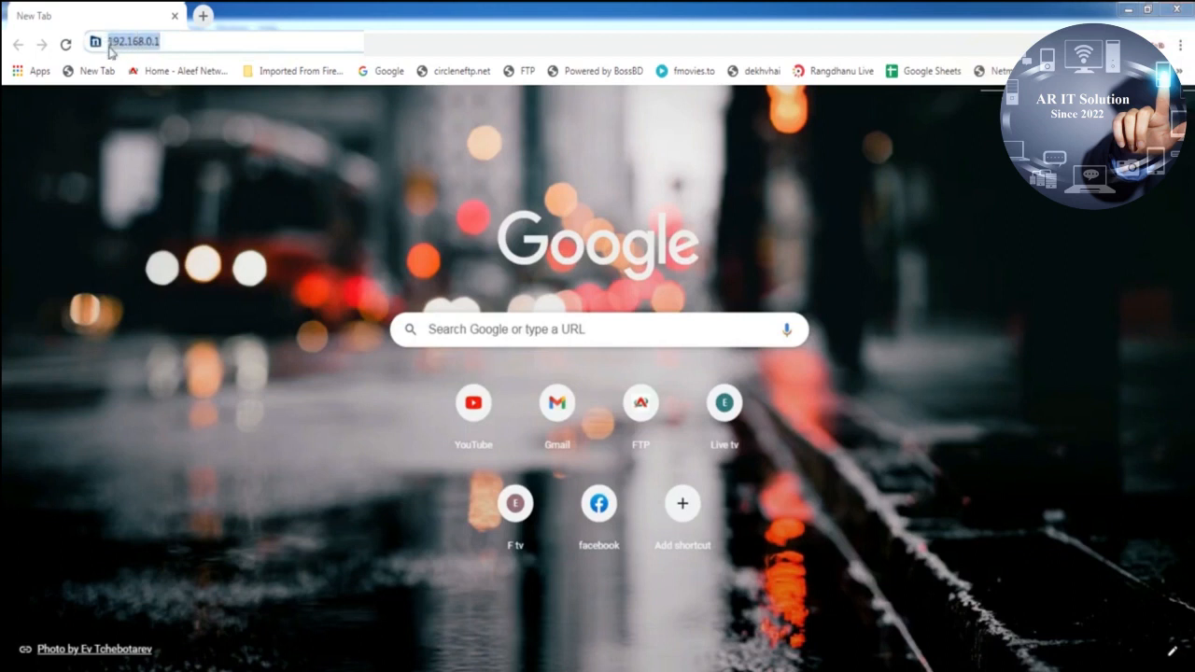
click(179, 42)
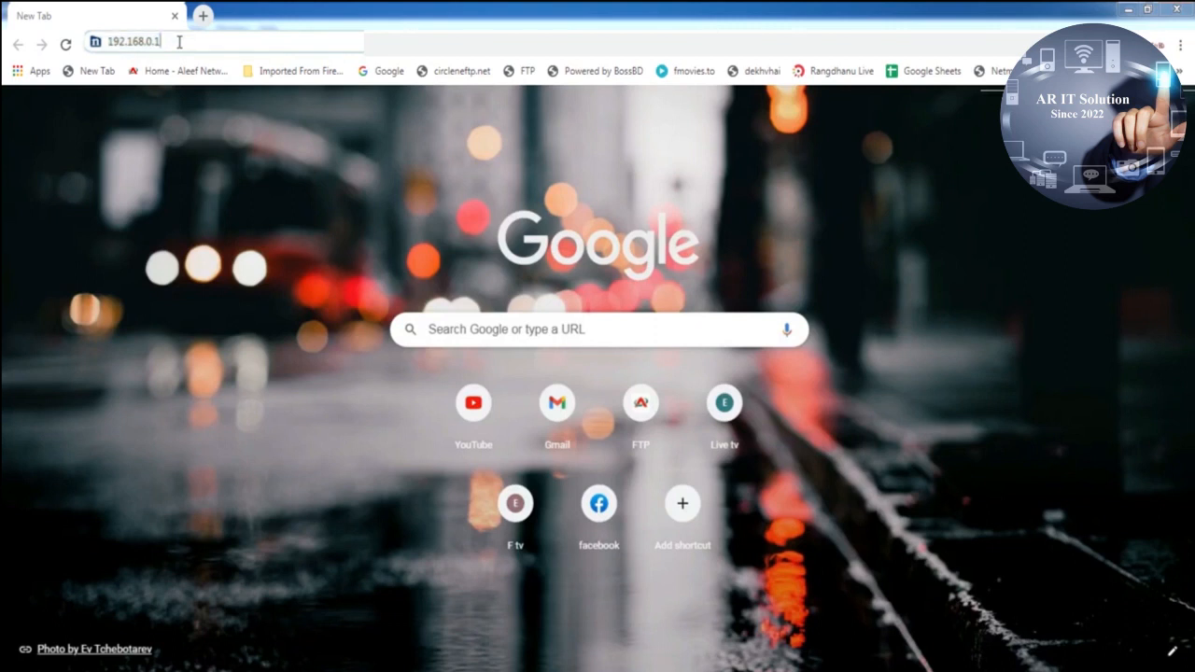
drag(160, 45, 108, 43)
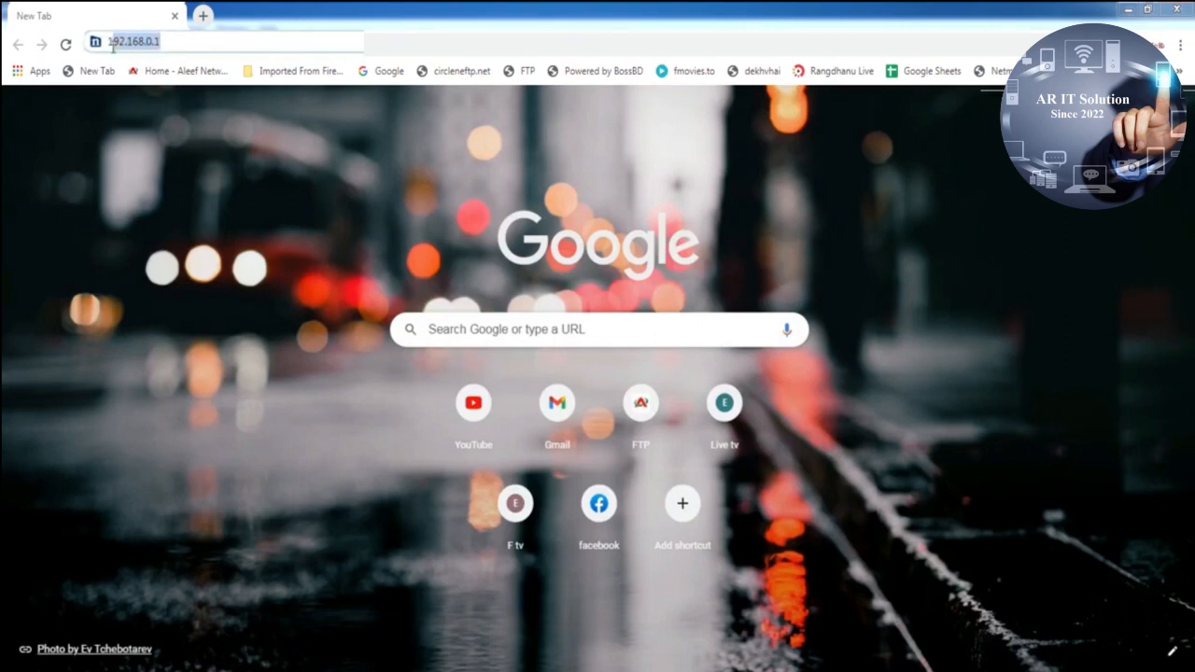
click(181, 41)
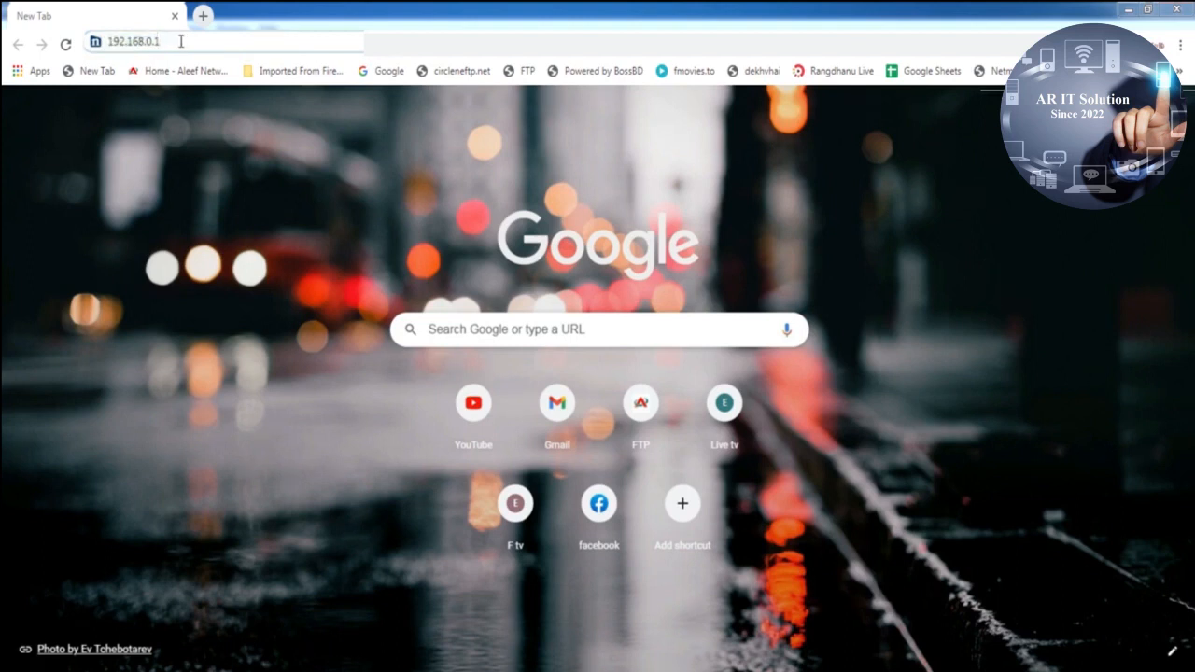
key(Return)
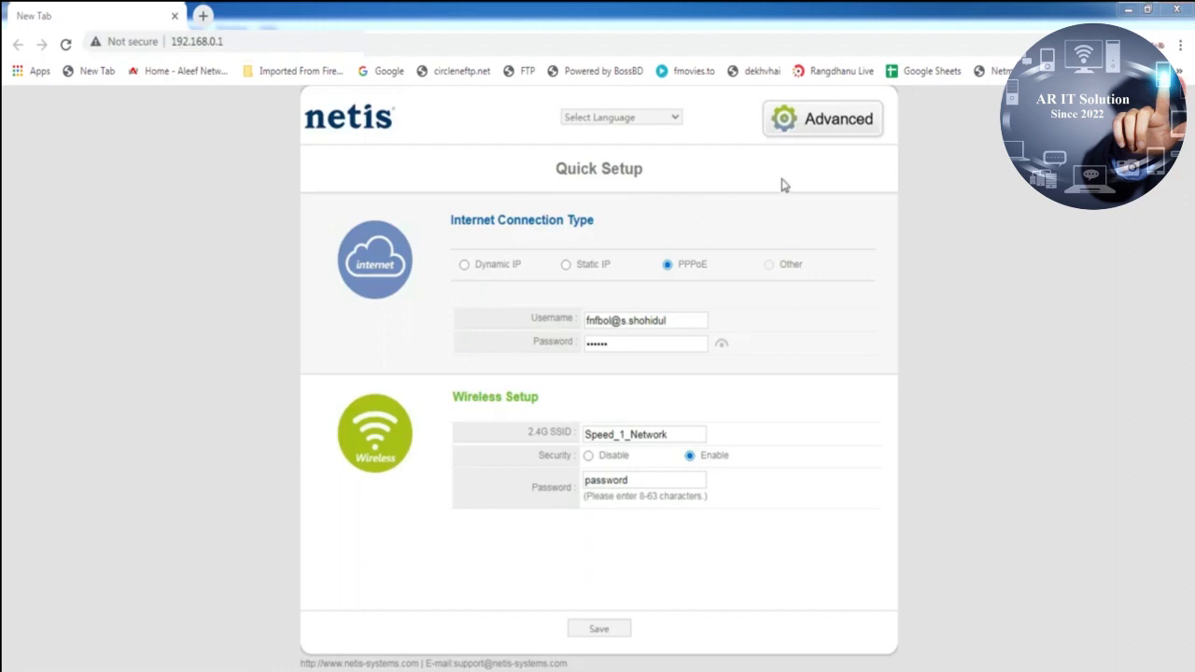
- Open the router's advanced settings and bring up the MAC filtering page under access control
click(829, 125)
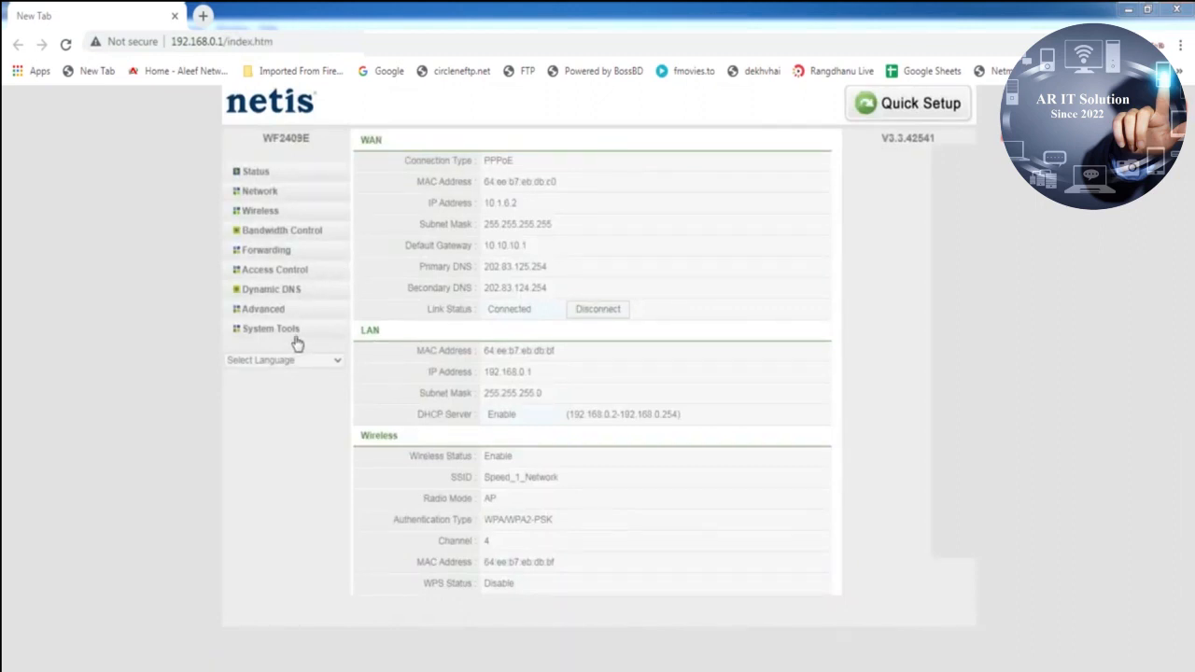
click(275, 273)
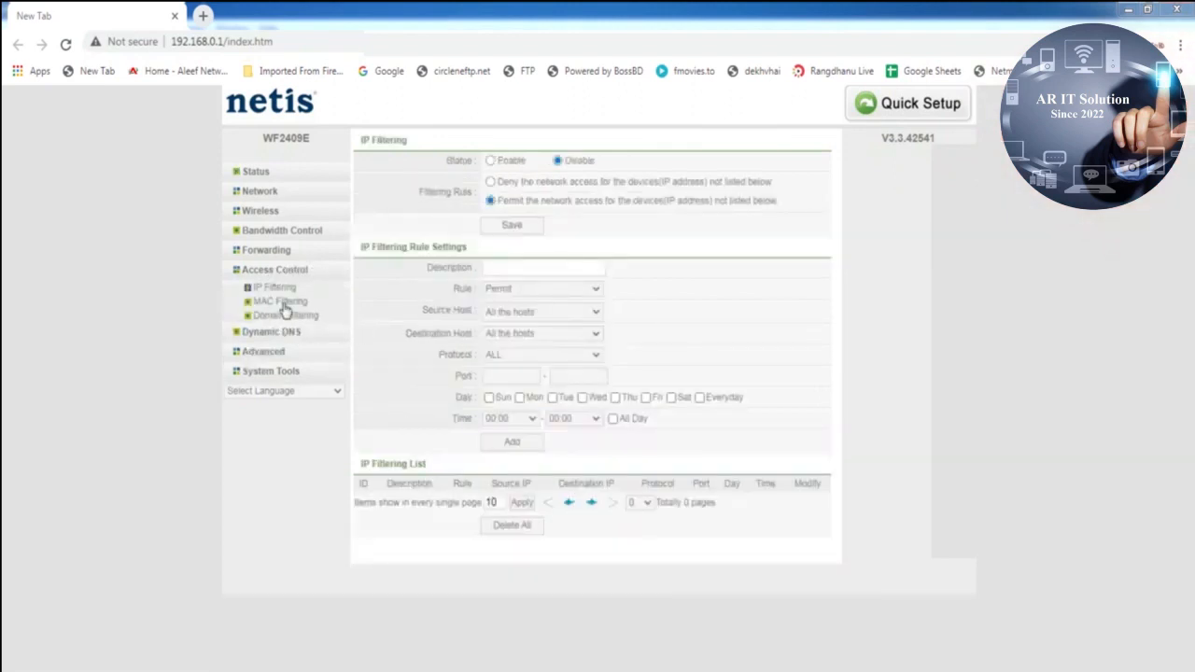
click(271, 307)
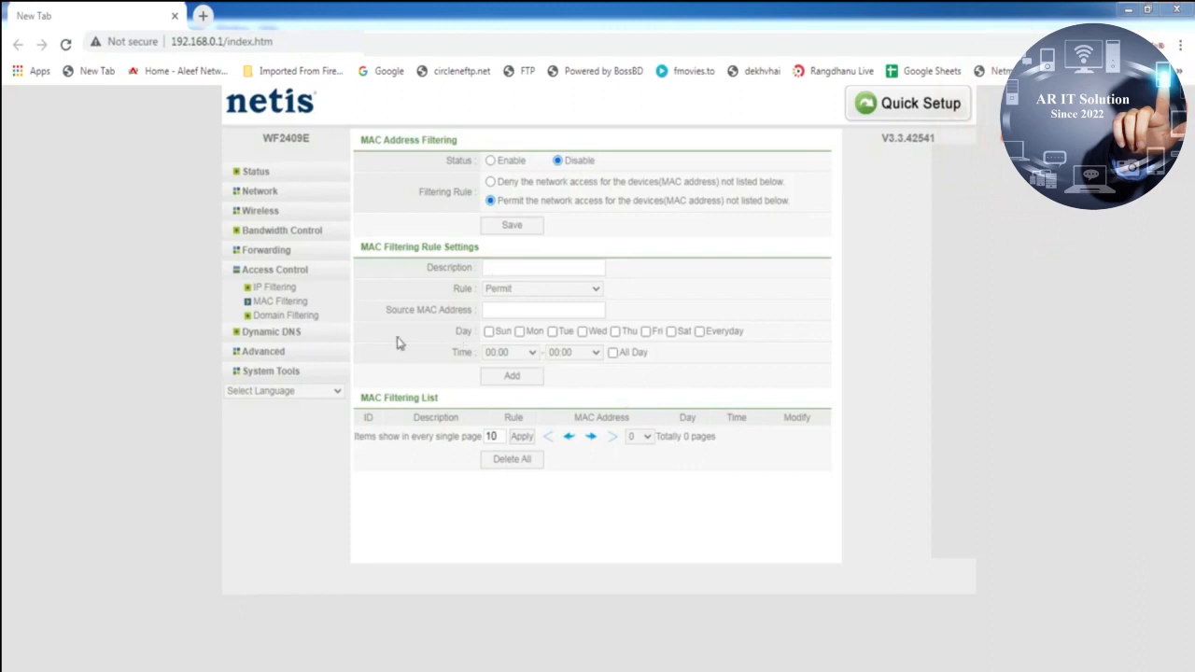
click(515, 313)
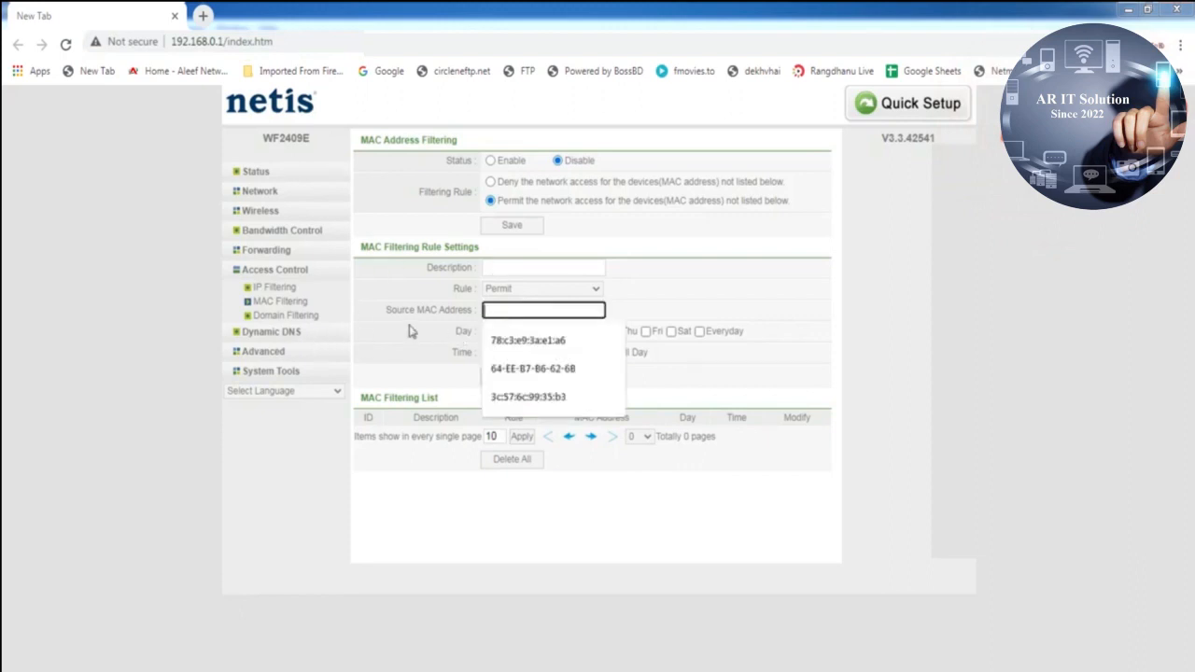
click(405, 324)
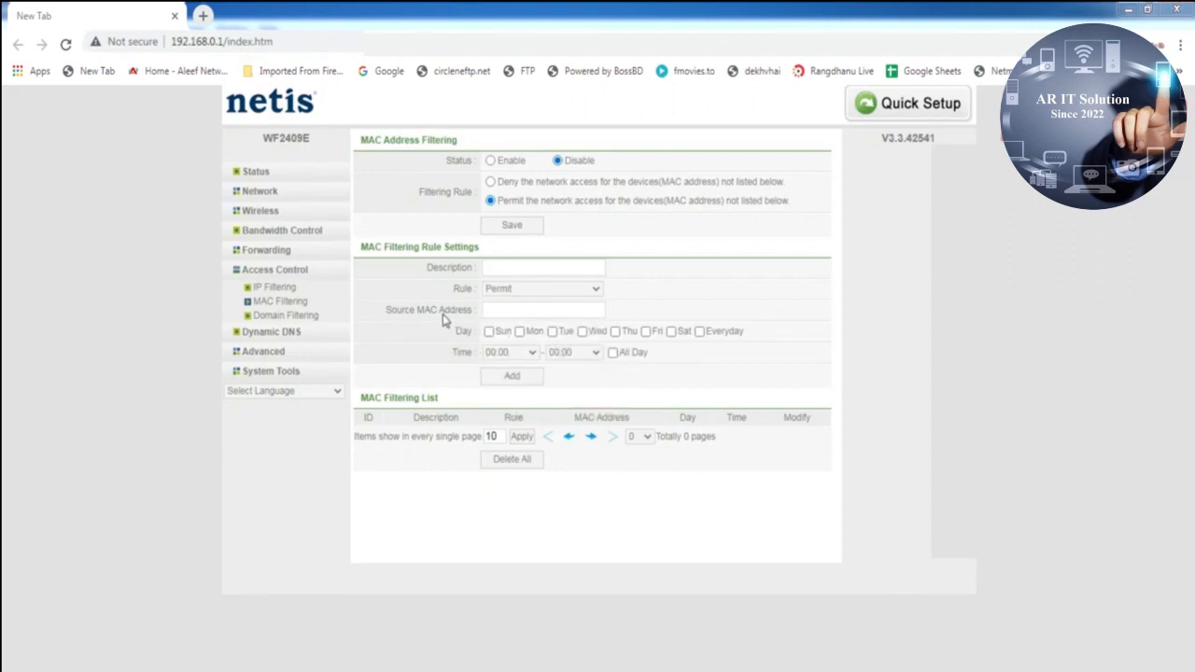
- Examine the MAC addresses of connected devices in the LAN page's DHCP client list and in the wireless client list
click(280, 195)
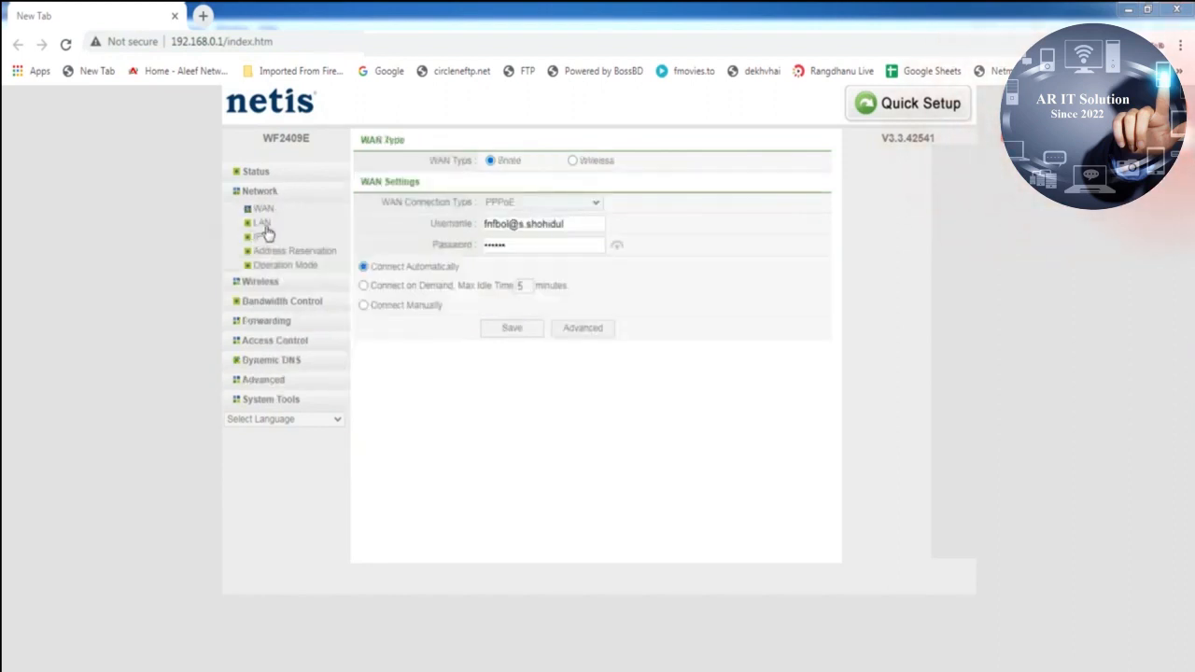
click(262, 223)
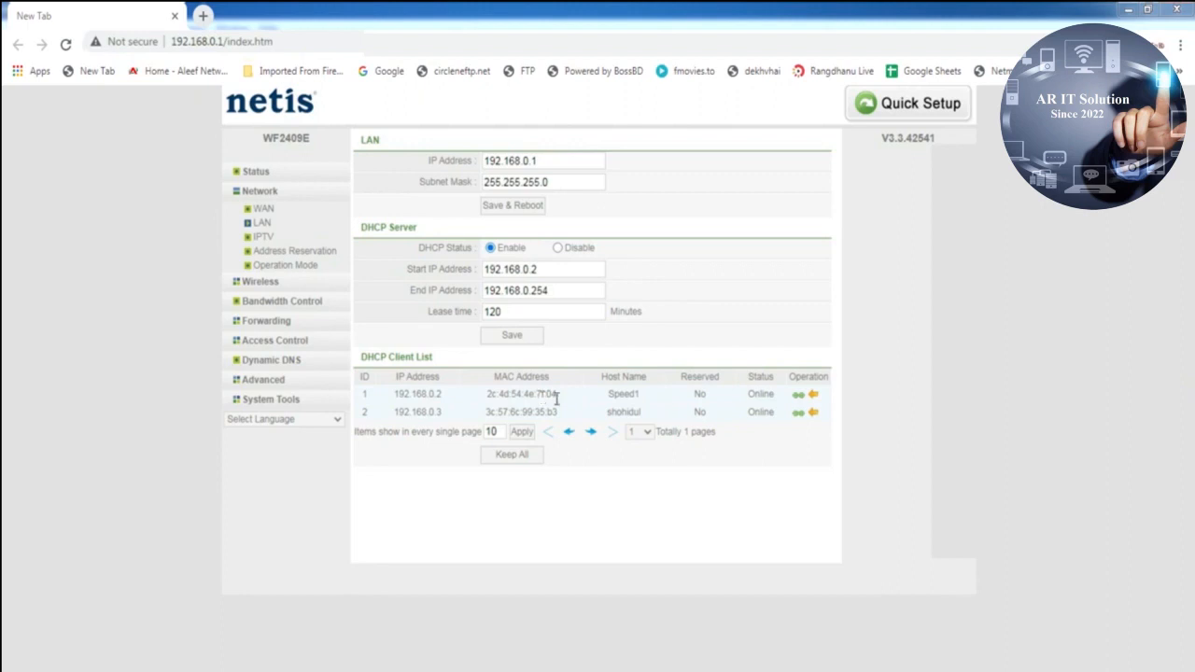
drag(557, 397, 491, 395)
drag(557, 413, 498, 425)
click(290, 284)
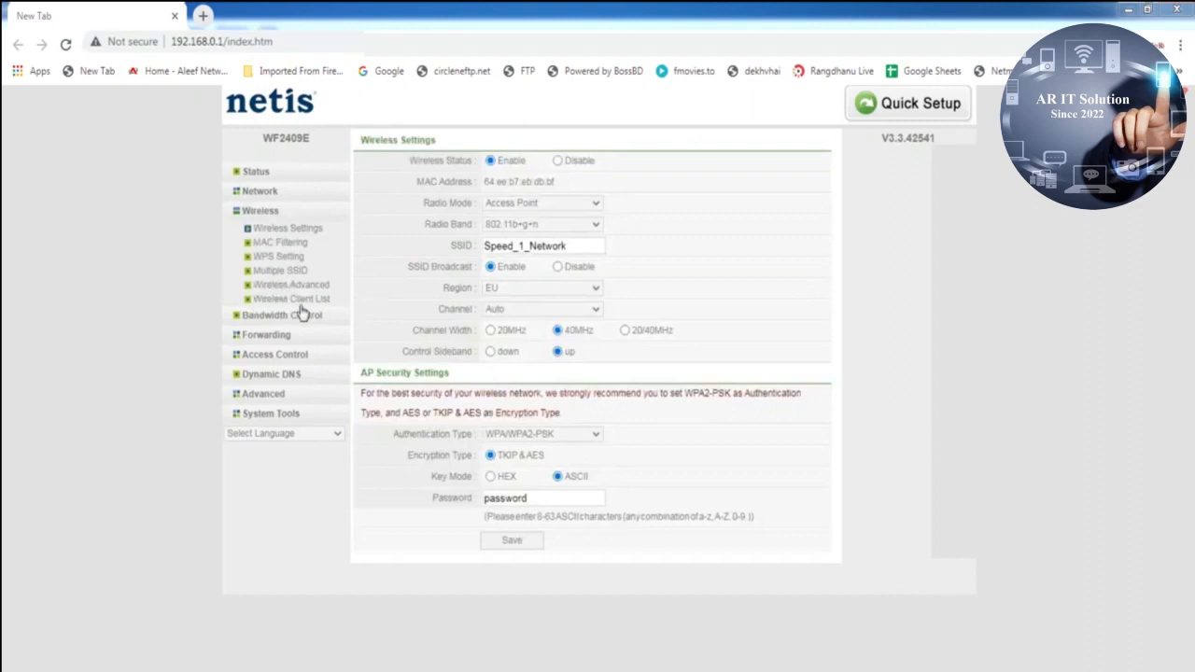
click(317, 300)
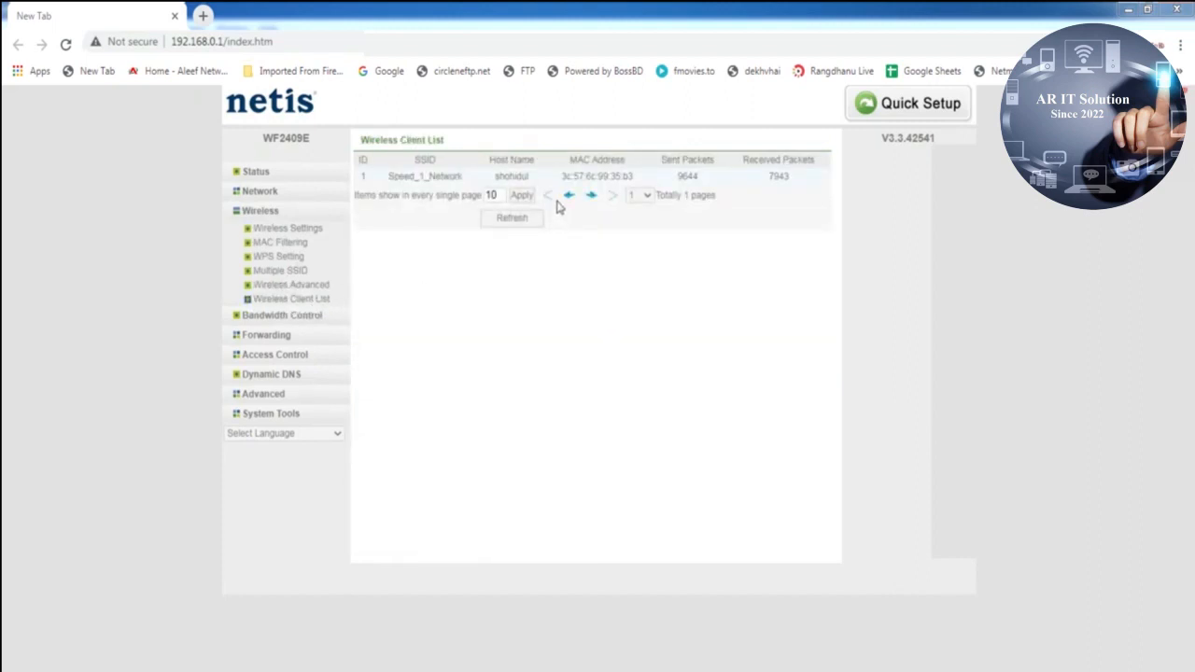
drag(563, 175, 635, 179)
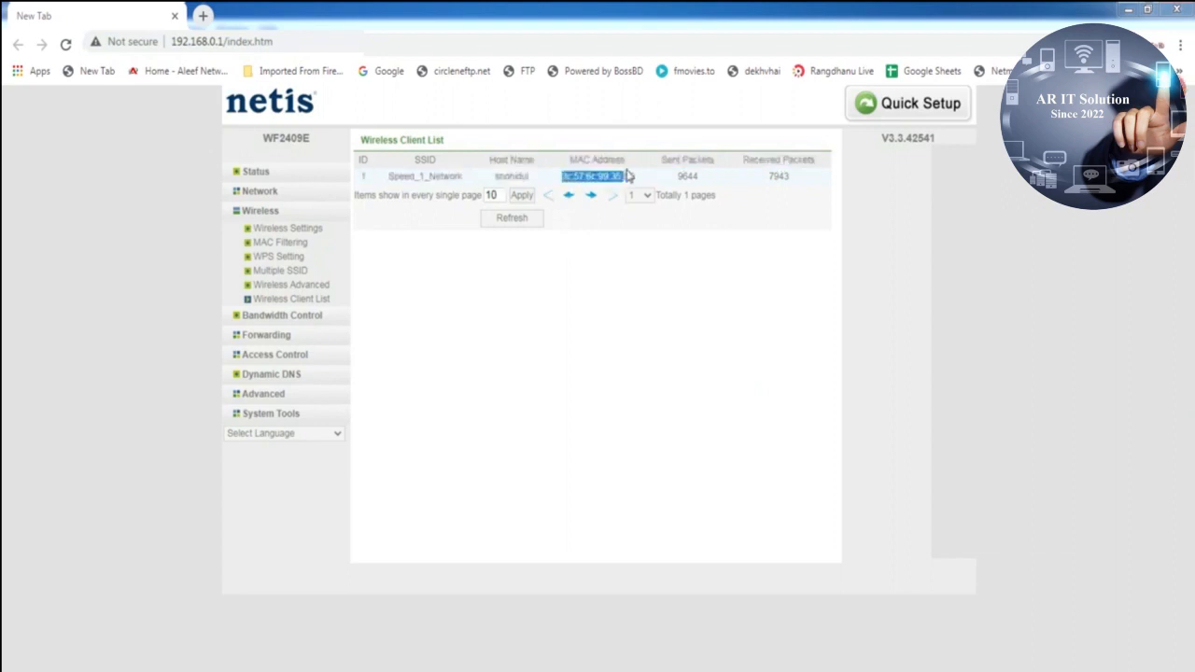
click(367, 187)
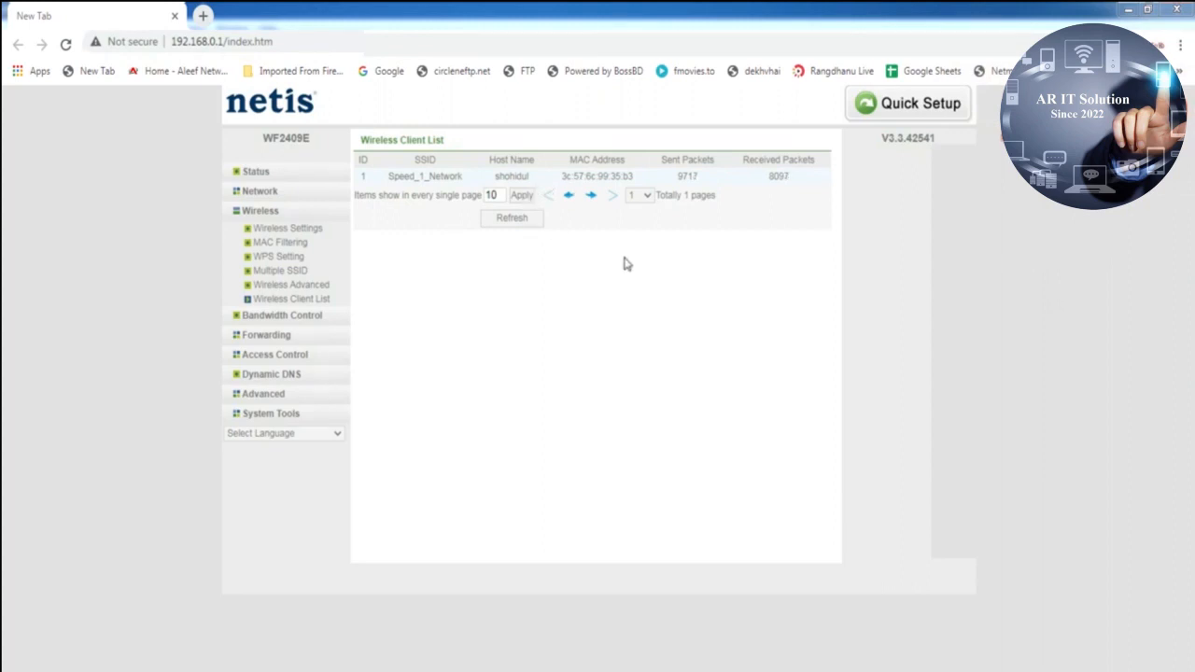
- Compare the IP and MAC addresses in the DHCP client list with those in the ARP list
click(269, 193)
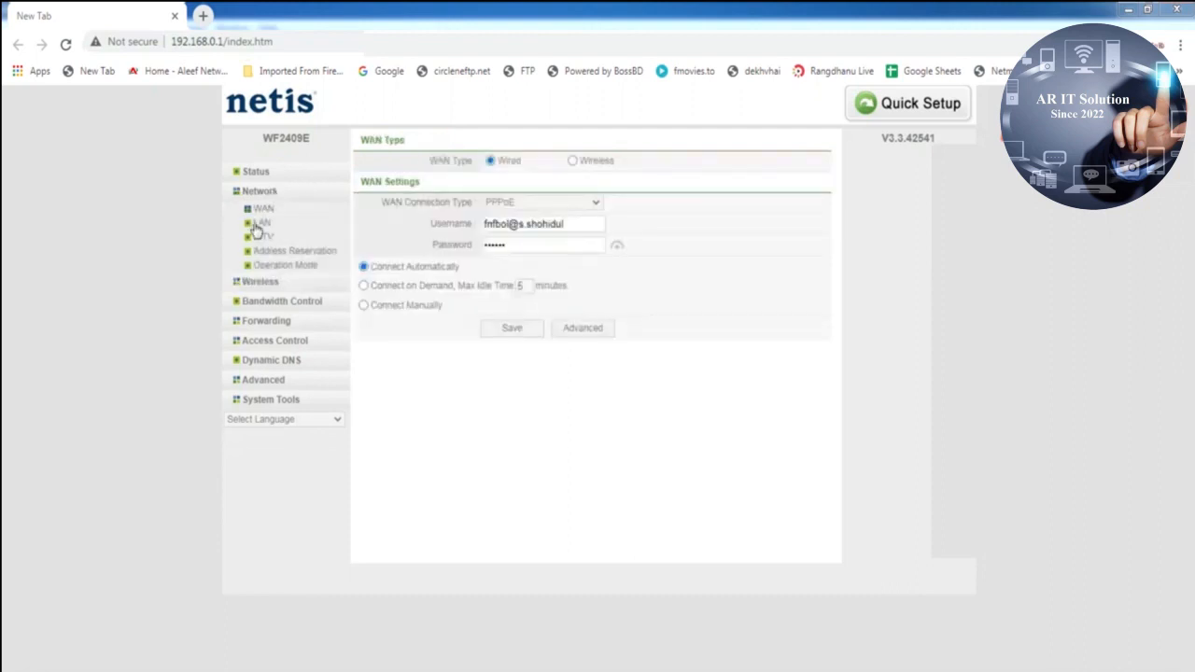
click(258, 225)
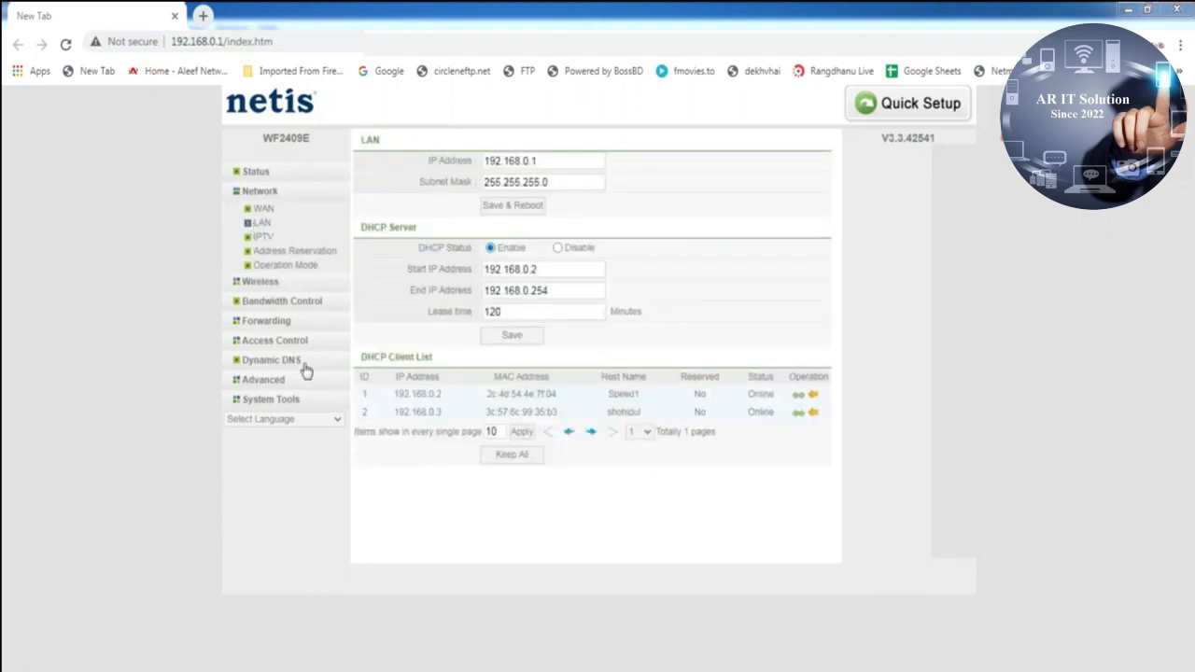
click(265, 380)
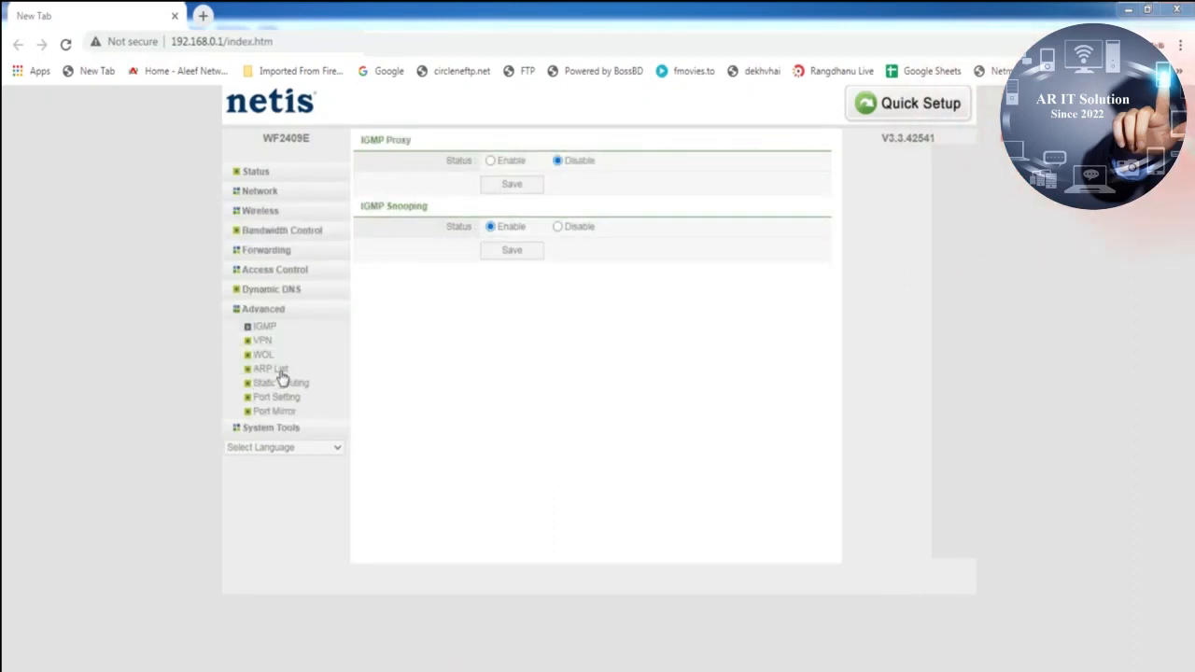
click(270, 369)
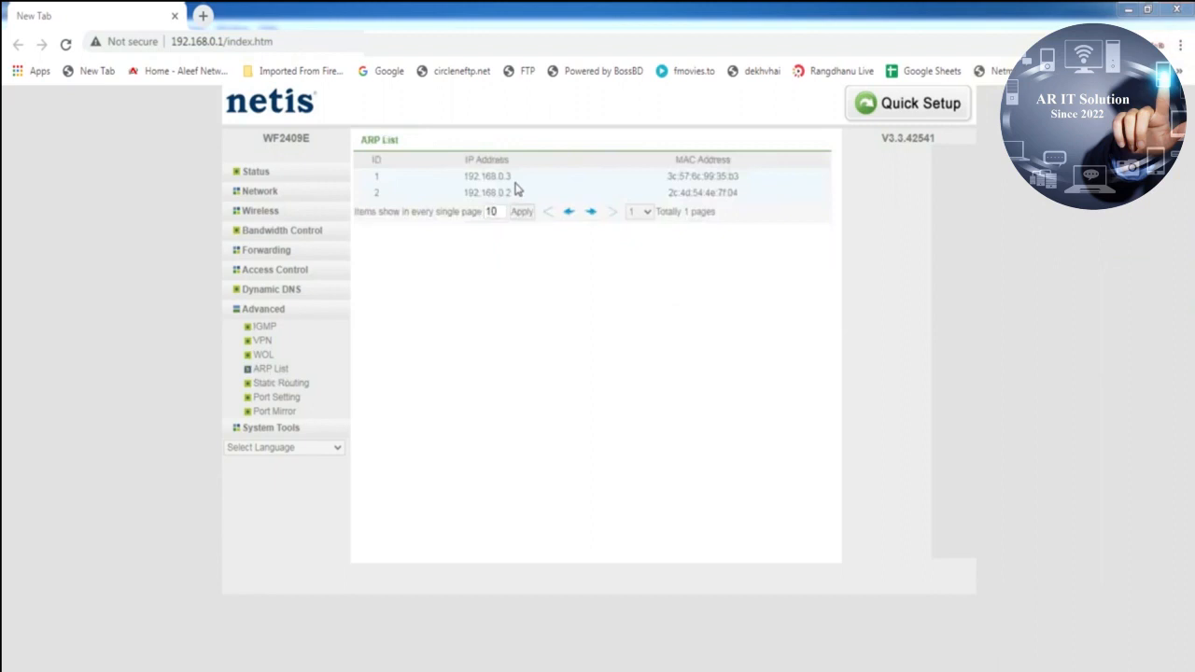
drag(697, 176, 736, 176)
drag(668, 192, 726, 192)
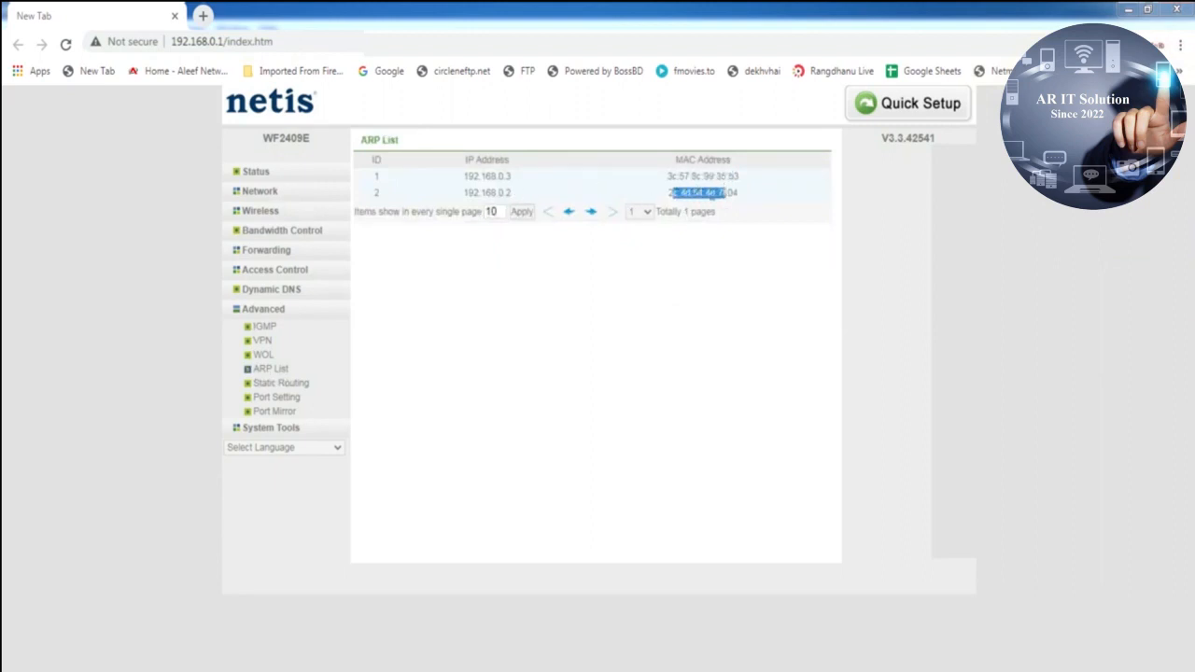
click(273, 194)
click(262, 224)
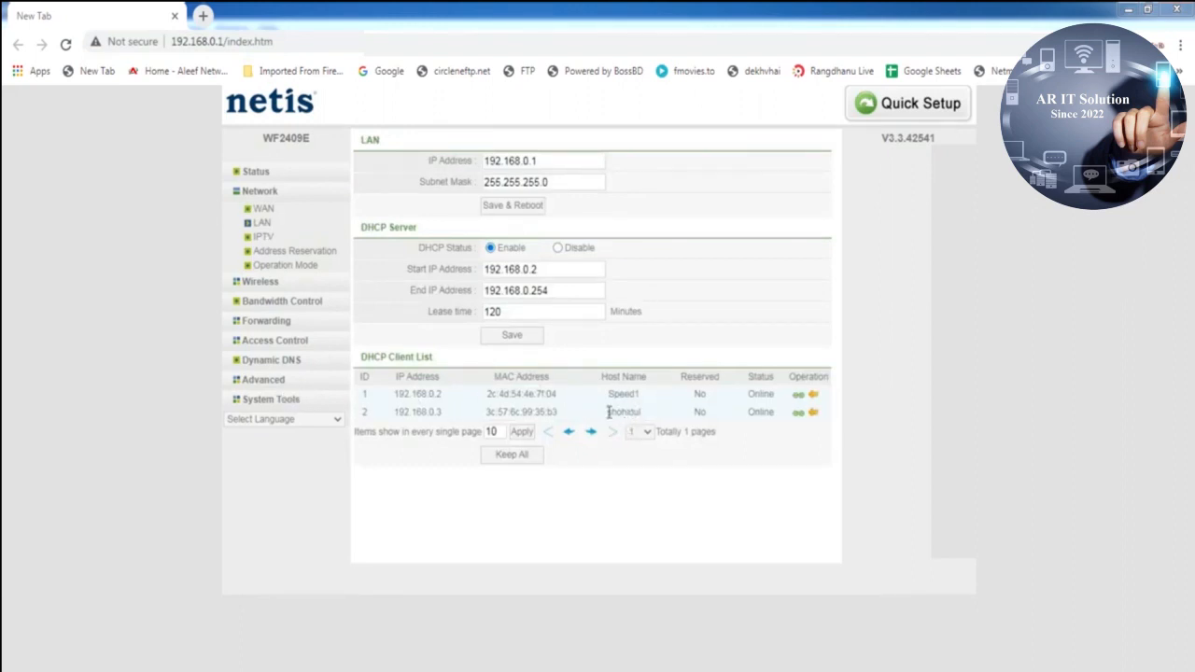
click(271, 379)
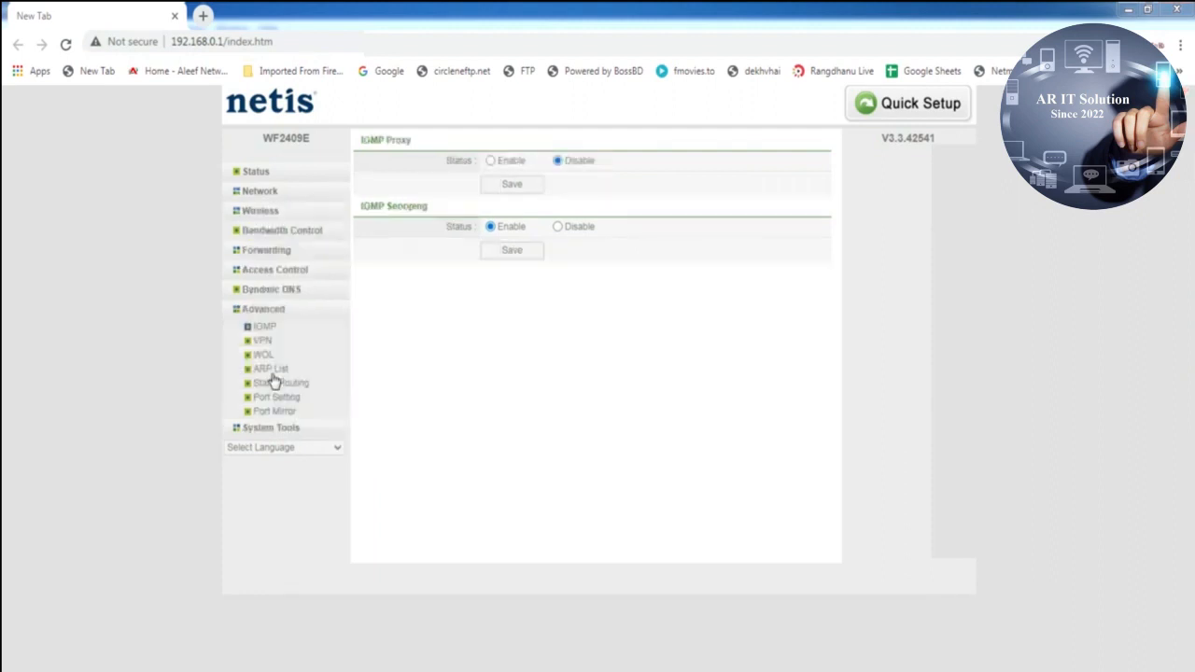
click(267, 370)
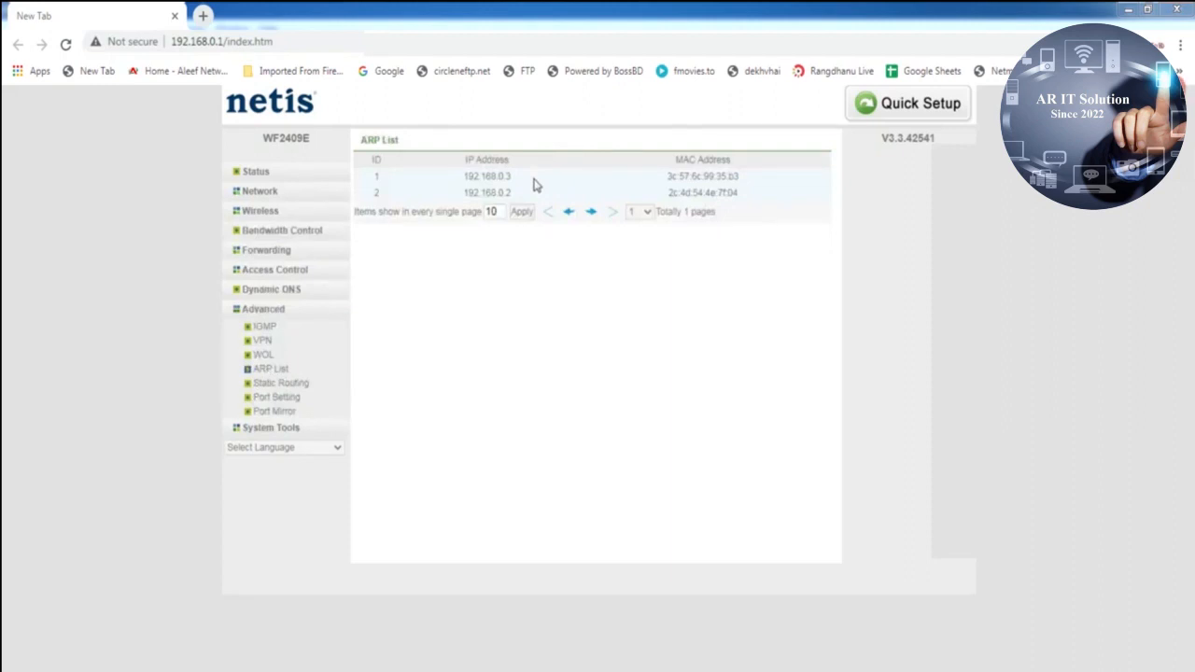
- Copy the MAC address of the client Speed1 (192.168.0.2) from the DHCP client list on the LAN page
click(239, 192)
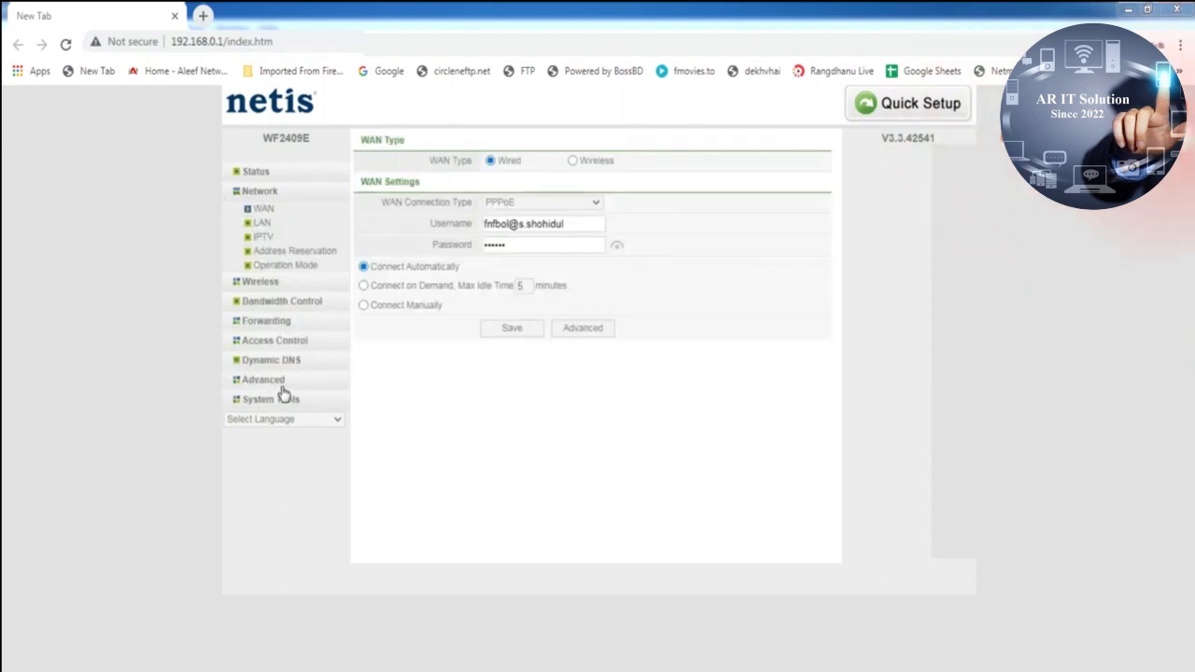
click(257, 225)
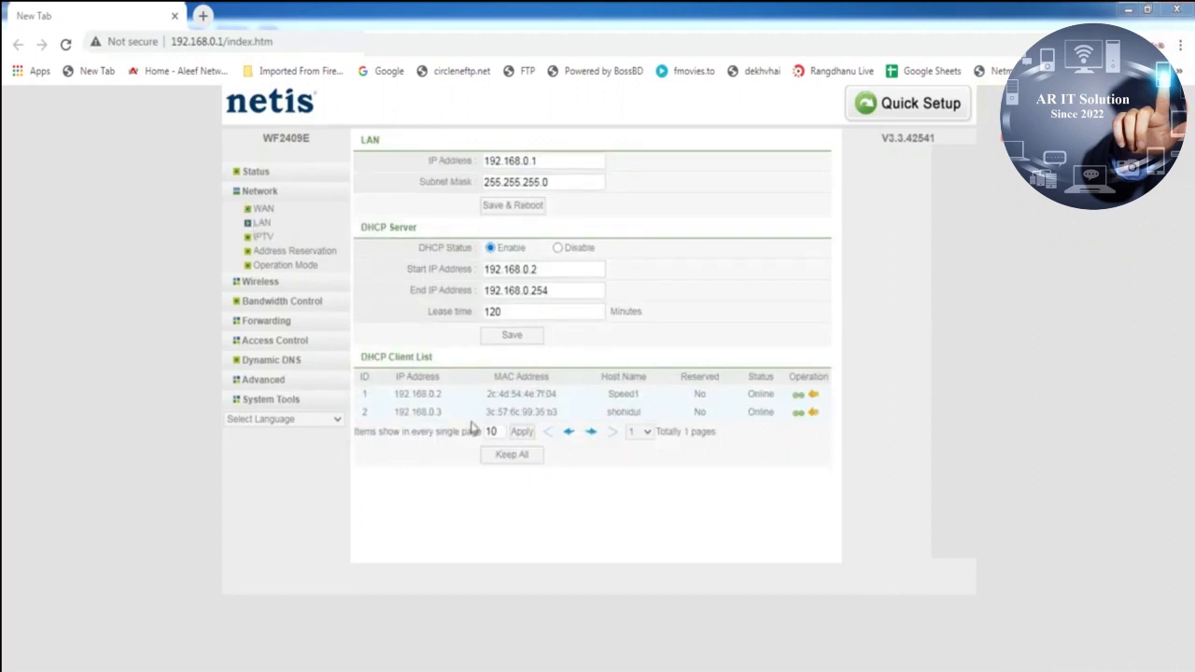
drag(558, 394, 487, 395)
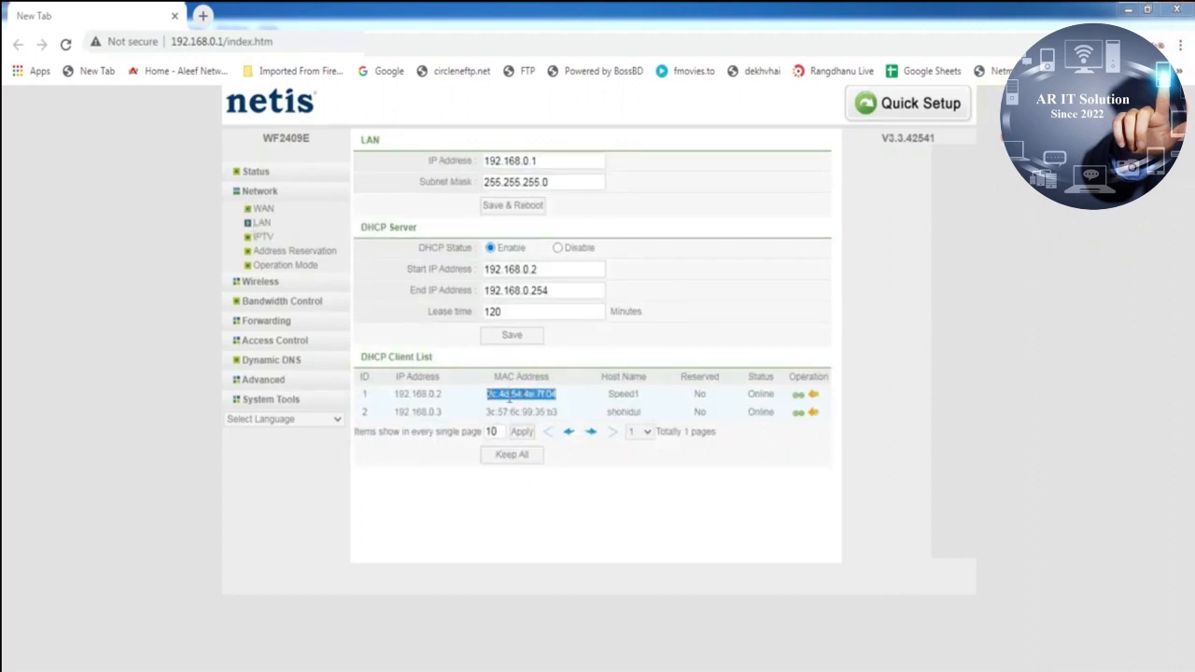
right_click(509, 397)
click(538, 409)
- Paste the copied address 2c:4d:54:4e:7f:04 as the source MAC address in the access control MAC filtering rule settings
click(275, 342)
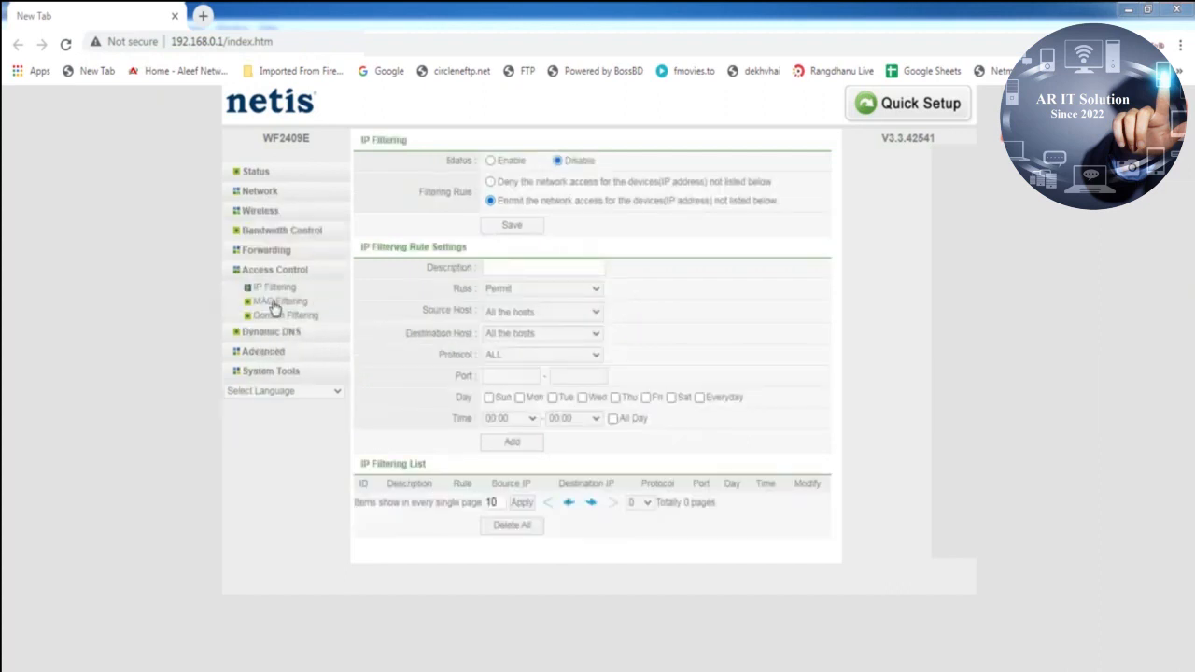
click(279, 303)
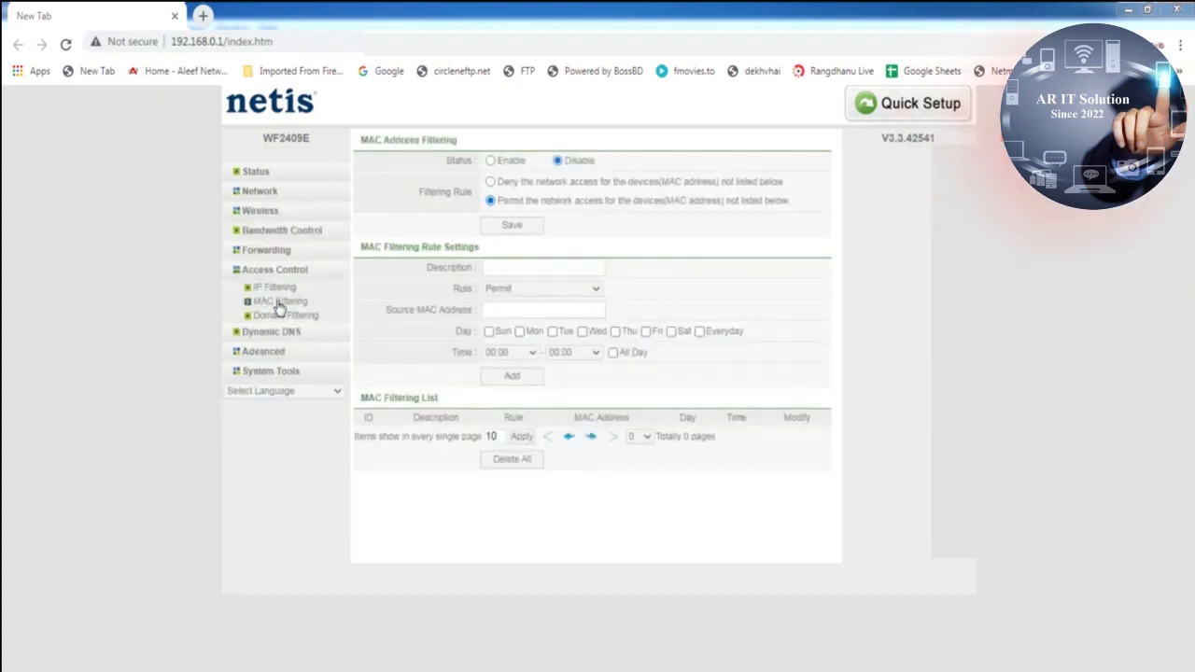
click(527, 310)
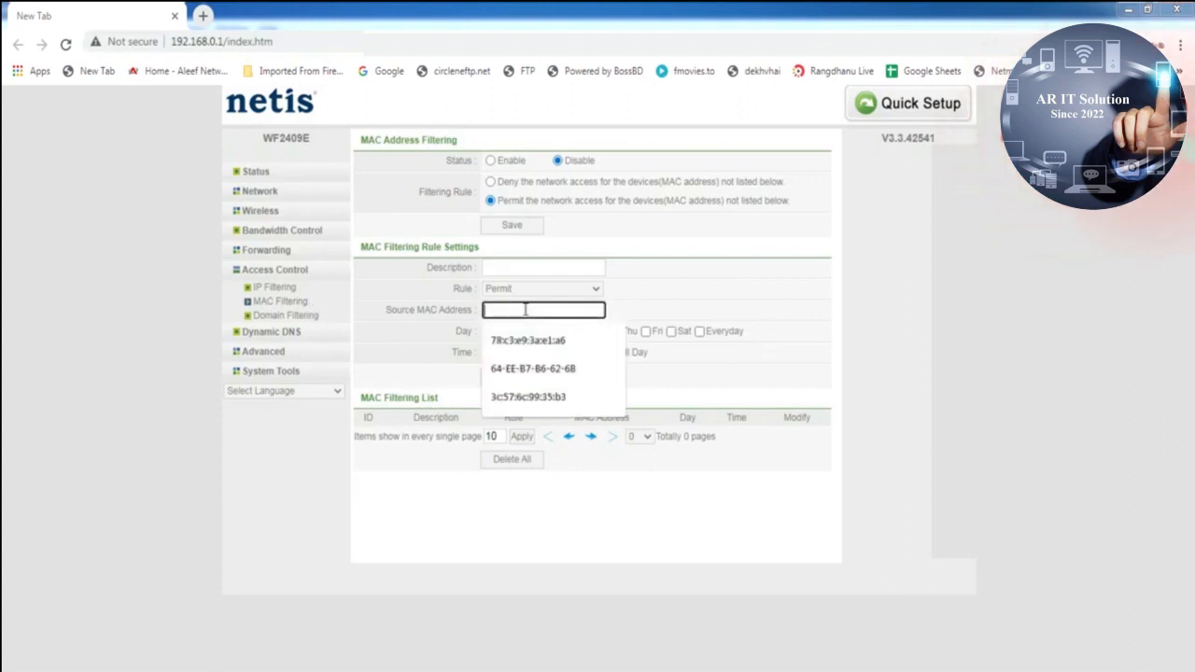
right_click(525, 310)
click(583, 404)
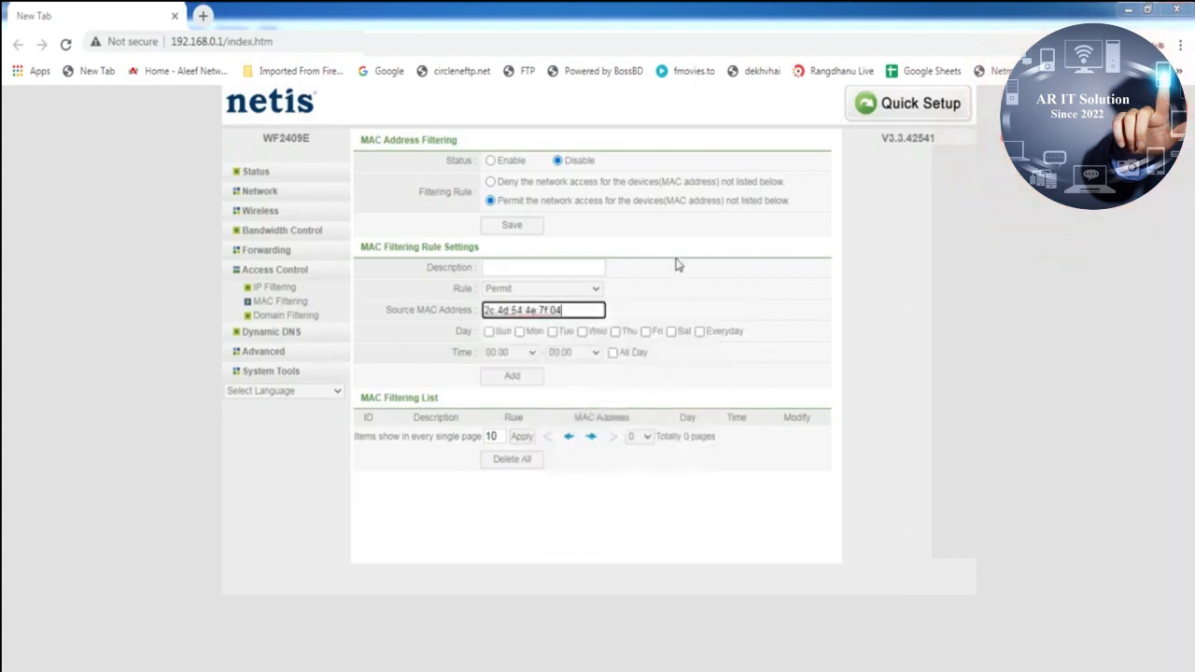
click(542, 267)
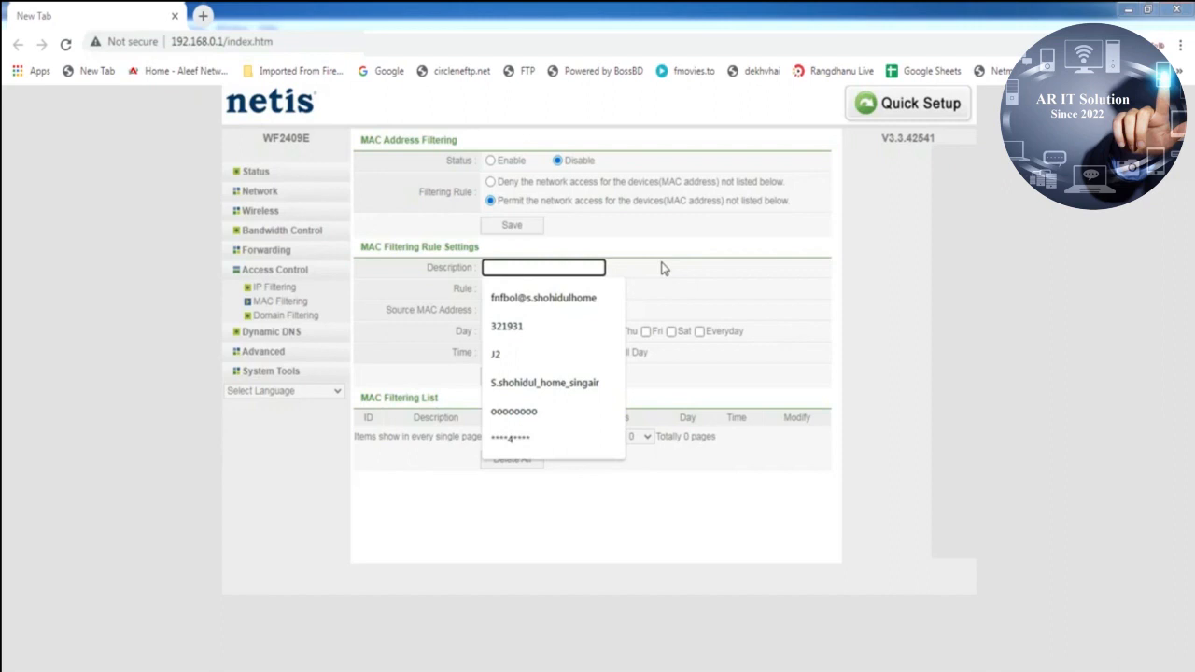
click(659, 268)
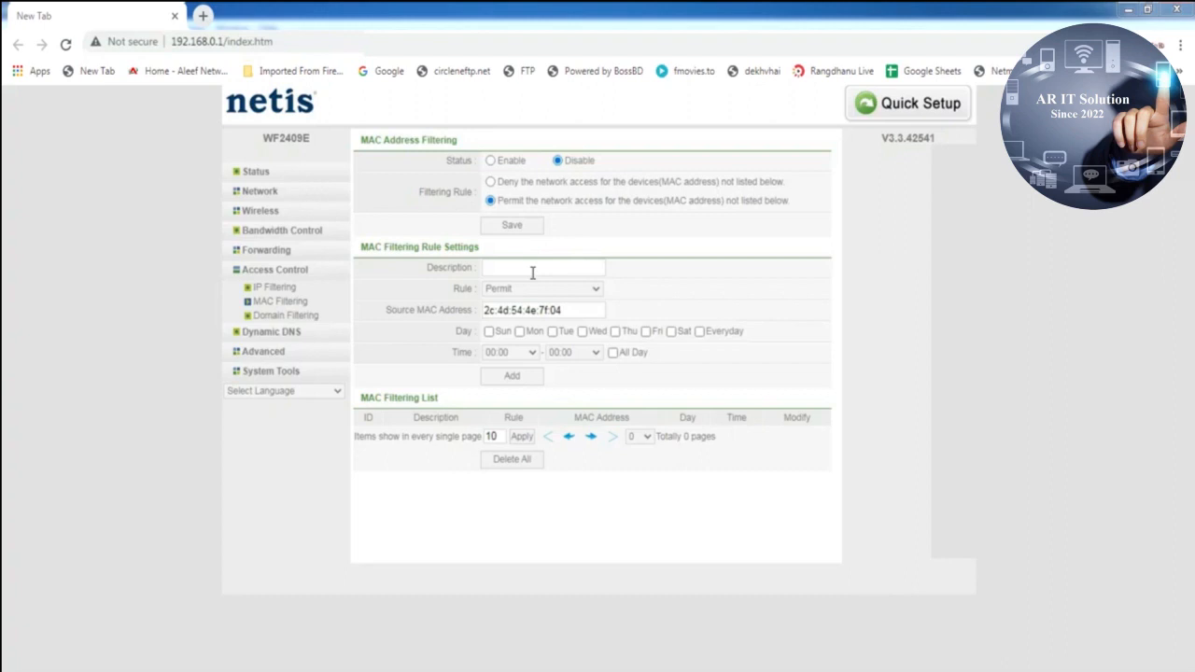
- Describe the MAC filtering rule as computer, apply it Everyday and All Day, and add it to the filtering list
click(532, 269)
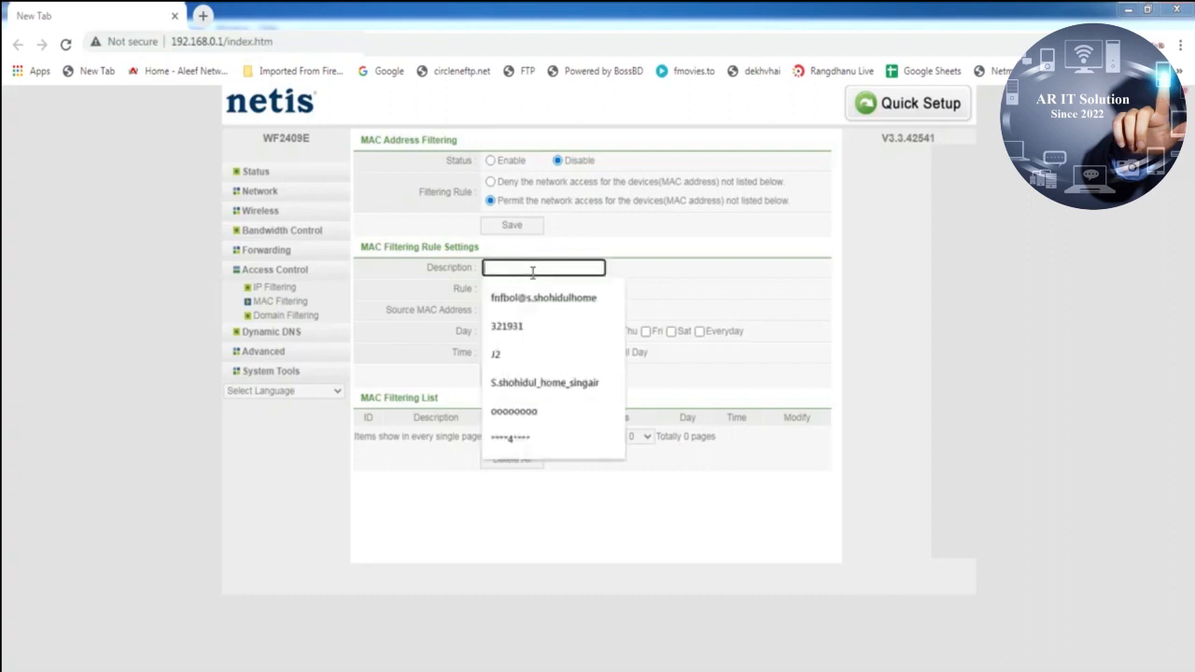
text(compue)
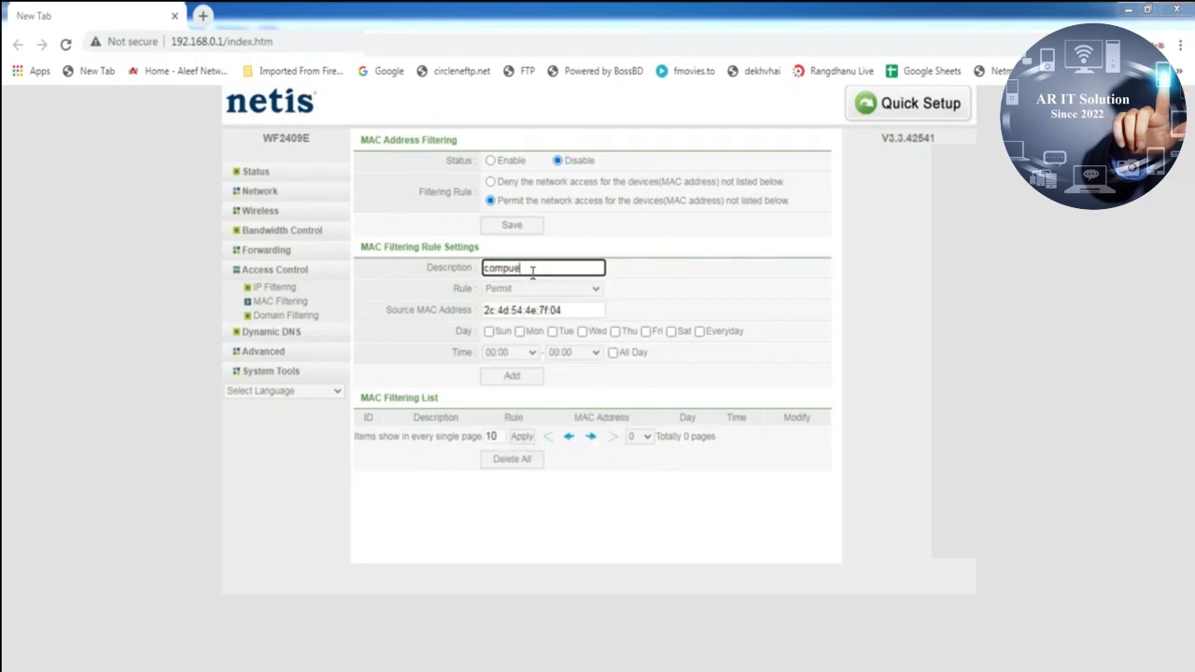
key(BackSpace)
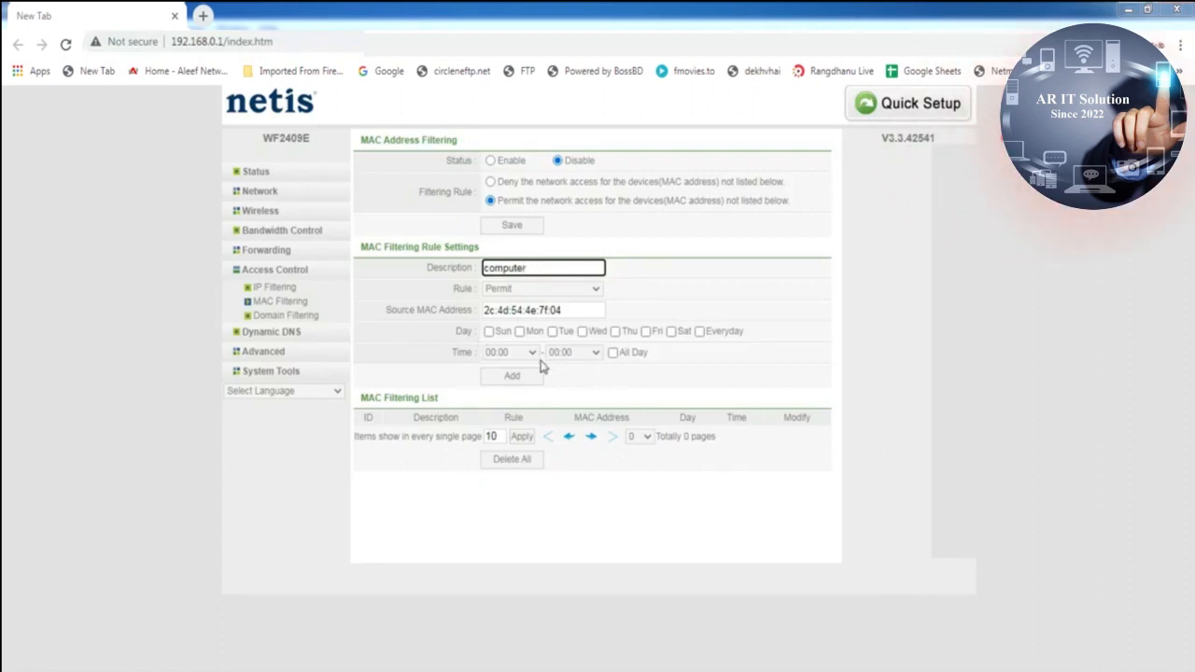
click(700, 333)
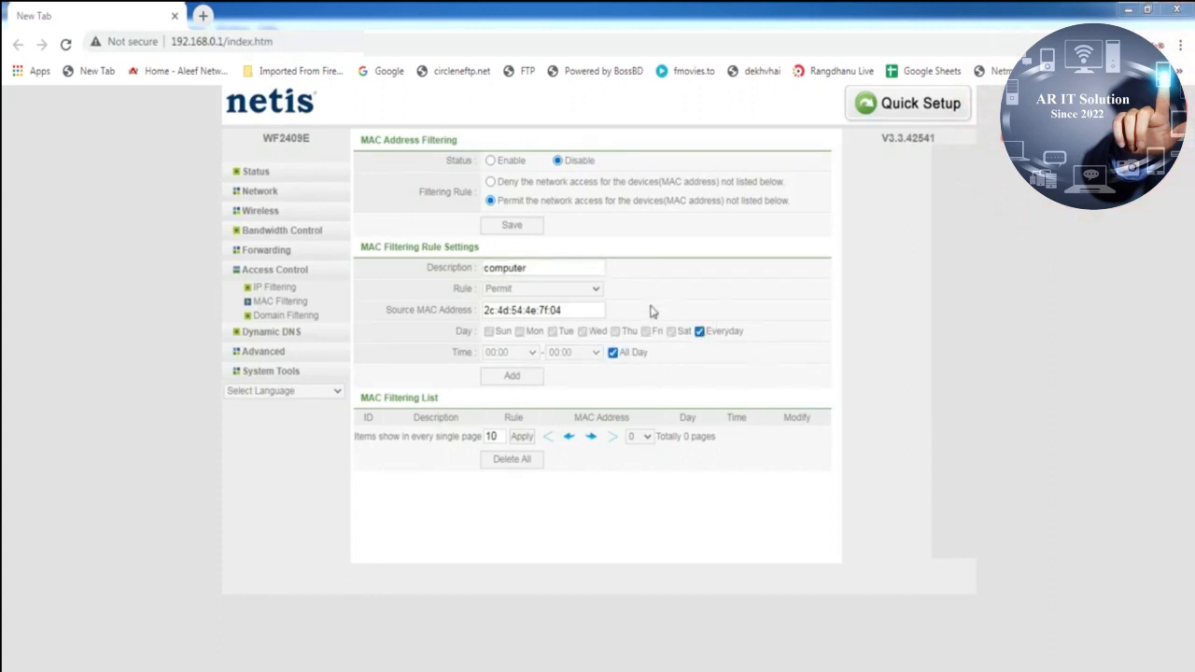
click(502, 383)
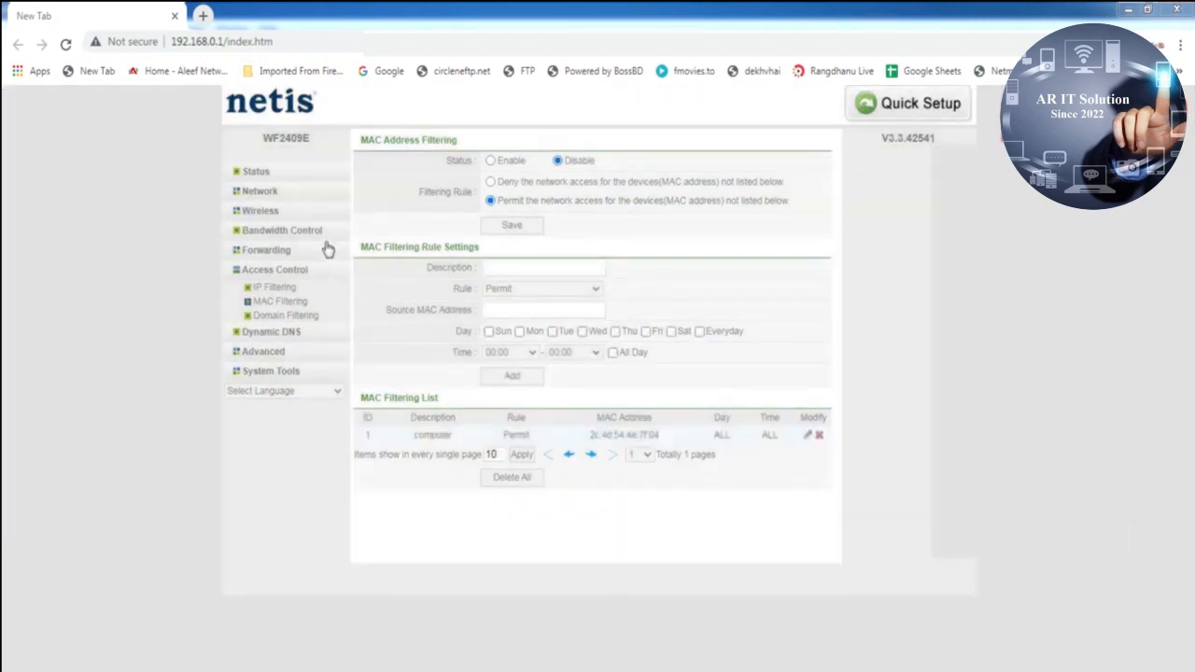
- Copy the MAC address of the second client (192.168.0.3) from the DHCP client list on the LAN page
click(258, 193)
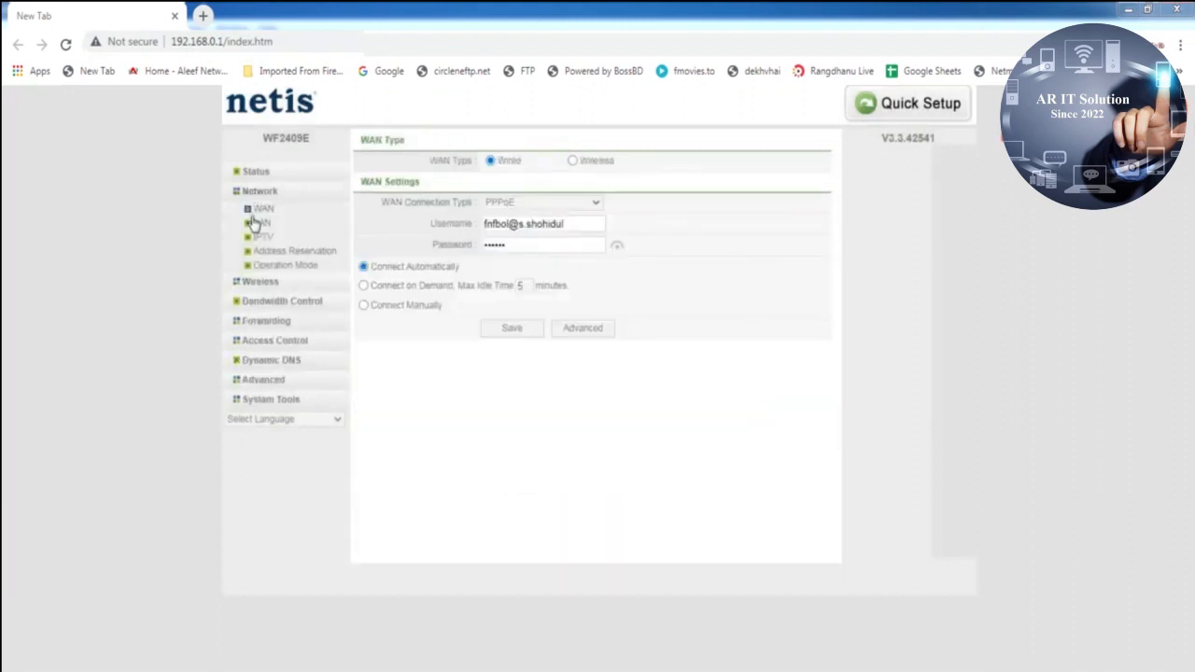
click(261, 224)
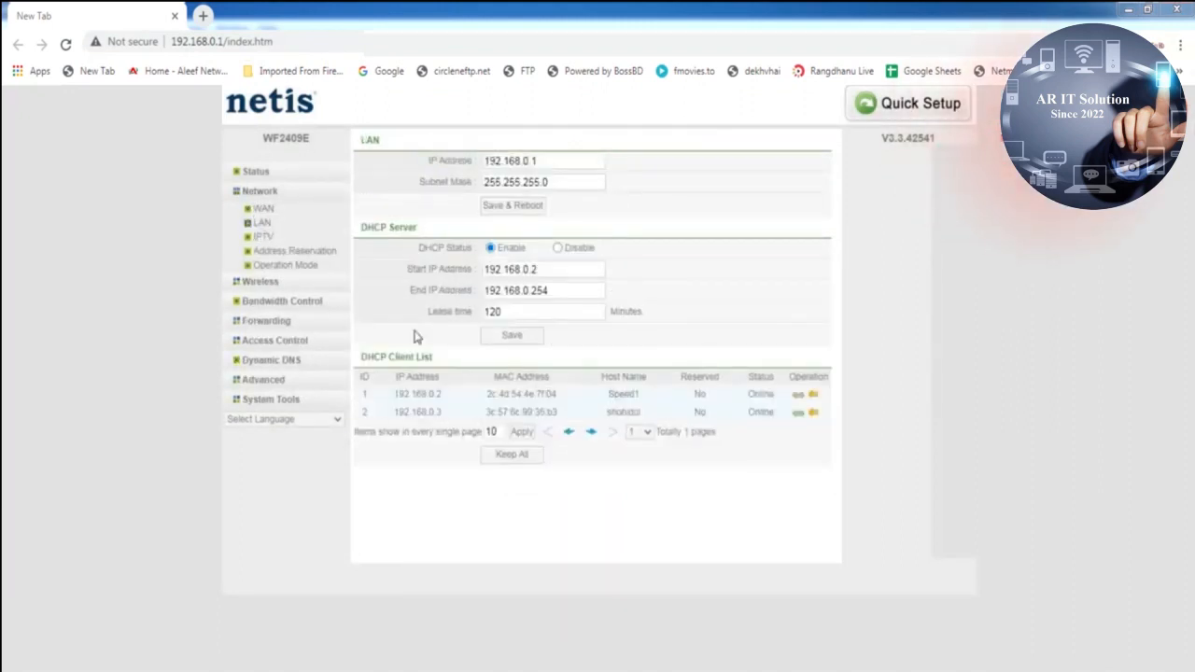
drag(560, 413, 485, 412)
right_click(499, 418)
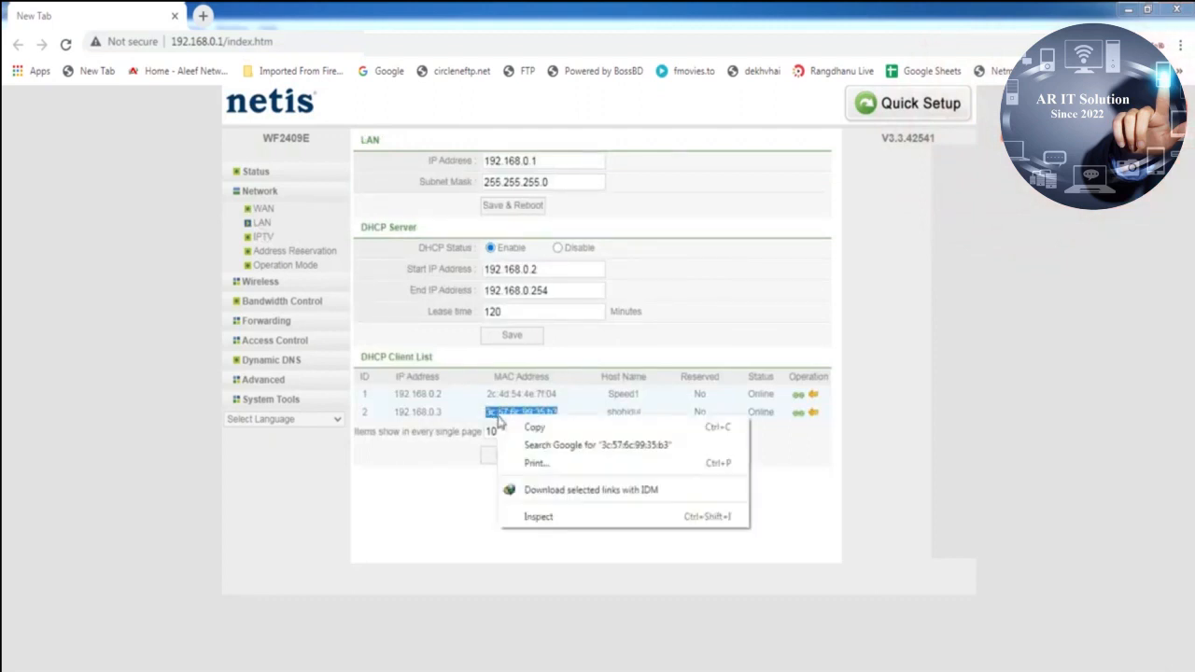
click(528, 428)
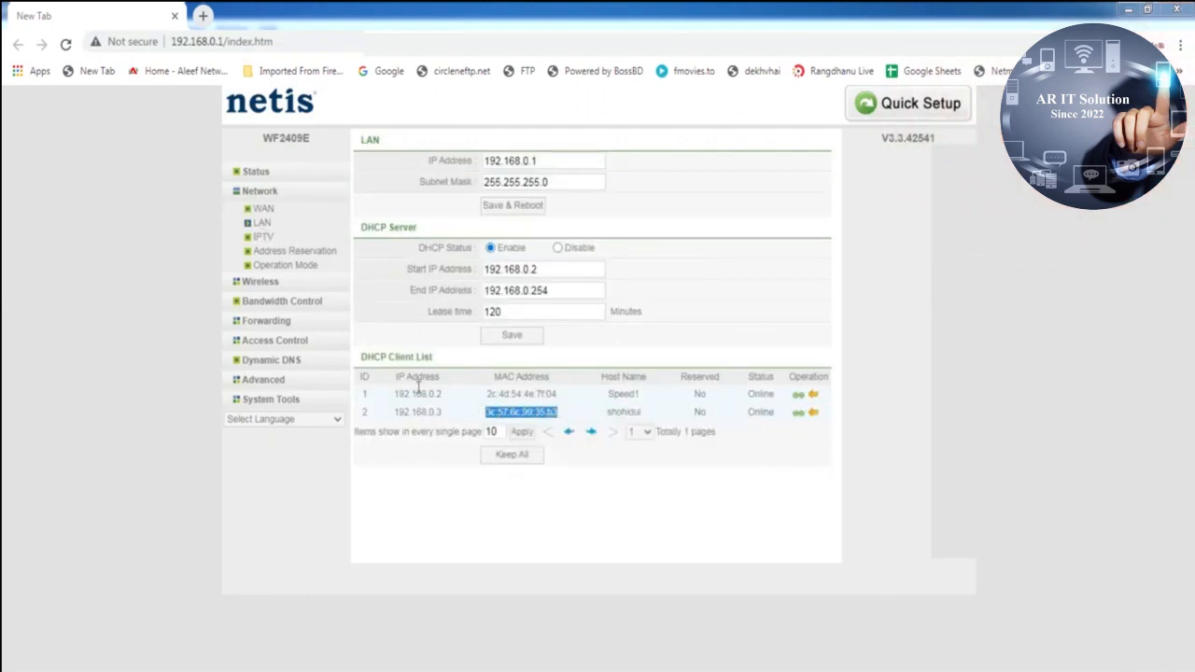
- Paste the copied address 3c:57:6c:99:35:b3 as the source MAC address of a new access control MAC filtering rule
click(272, 340)
click(283, 302)
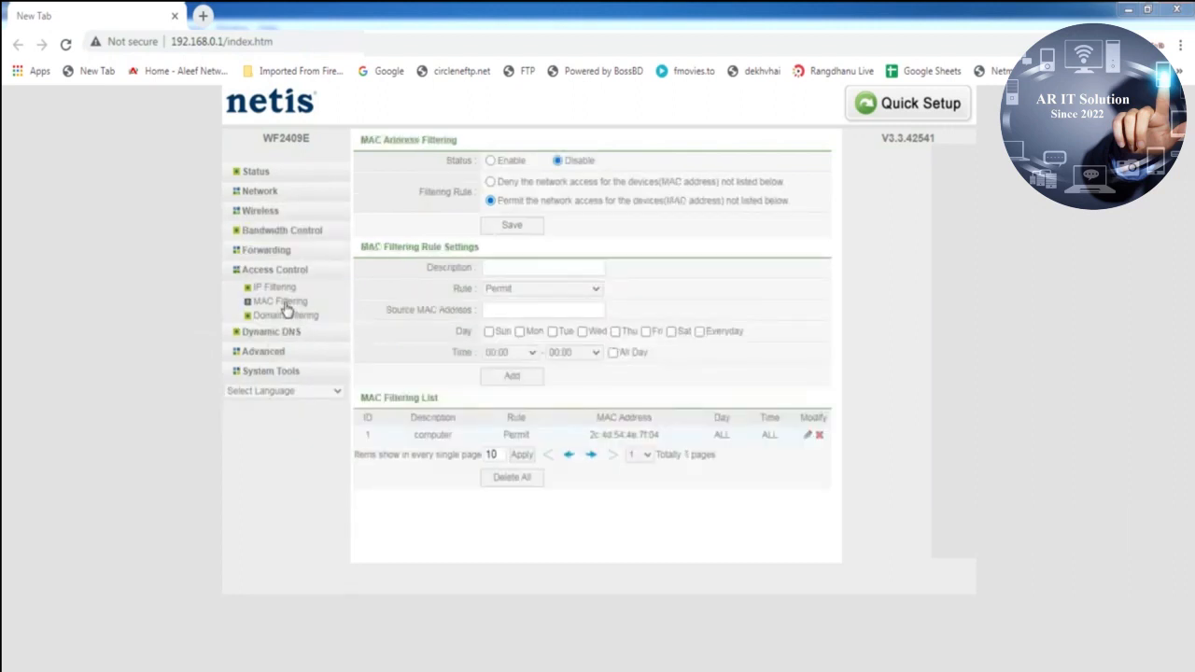
click(500, 309)
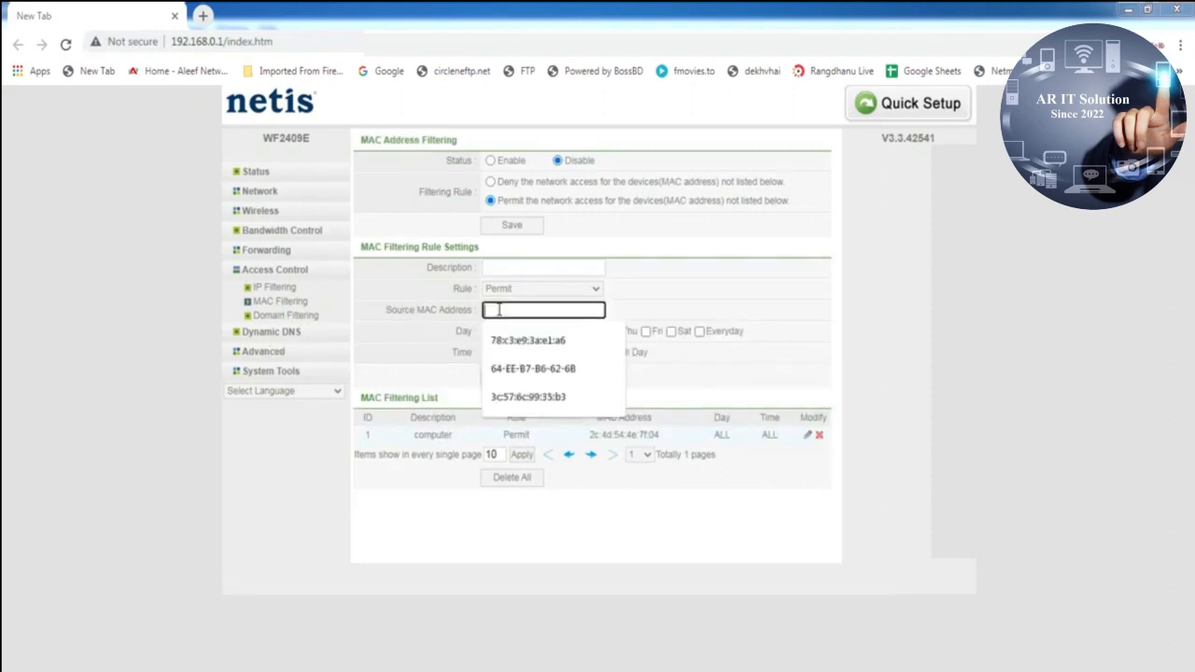
right_click(499, 309)
click(534, 403)
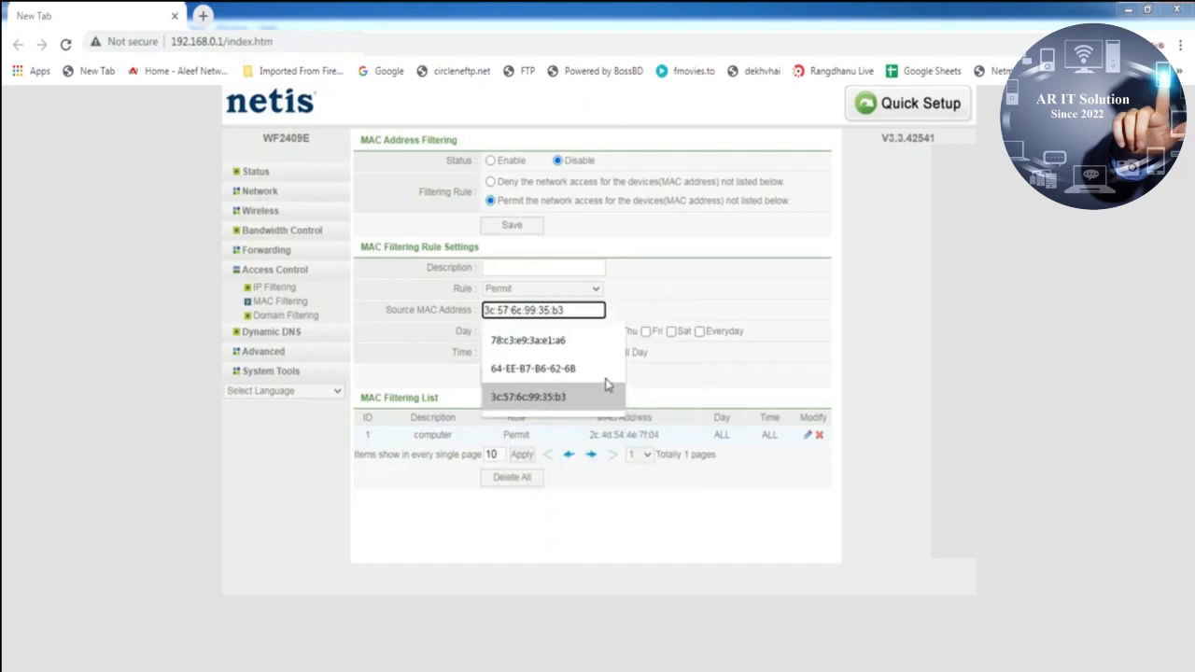
- Enter the device owner's name as the rule description, apply the rule Everyday and All Day, and add it to the list
click(492, 268)
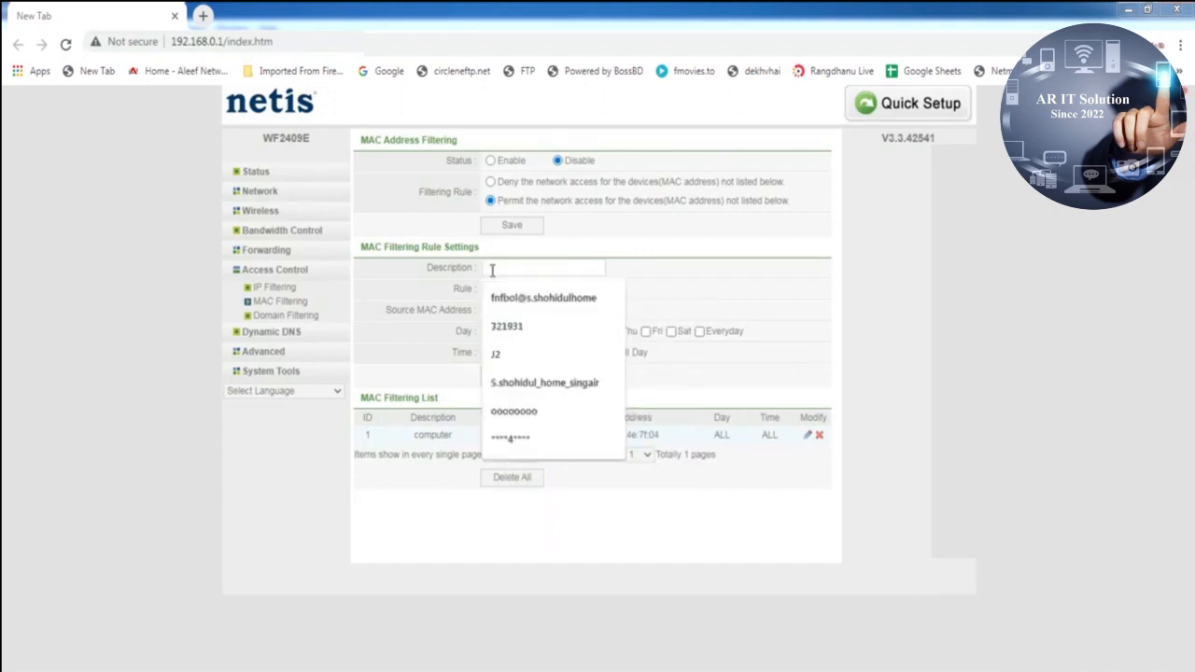
text(shohidul)
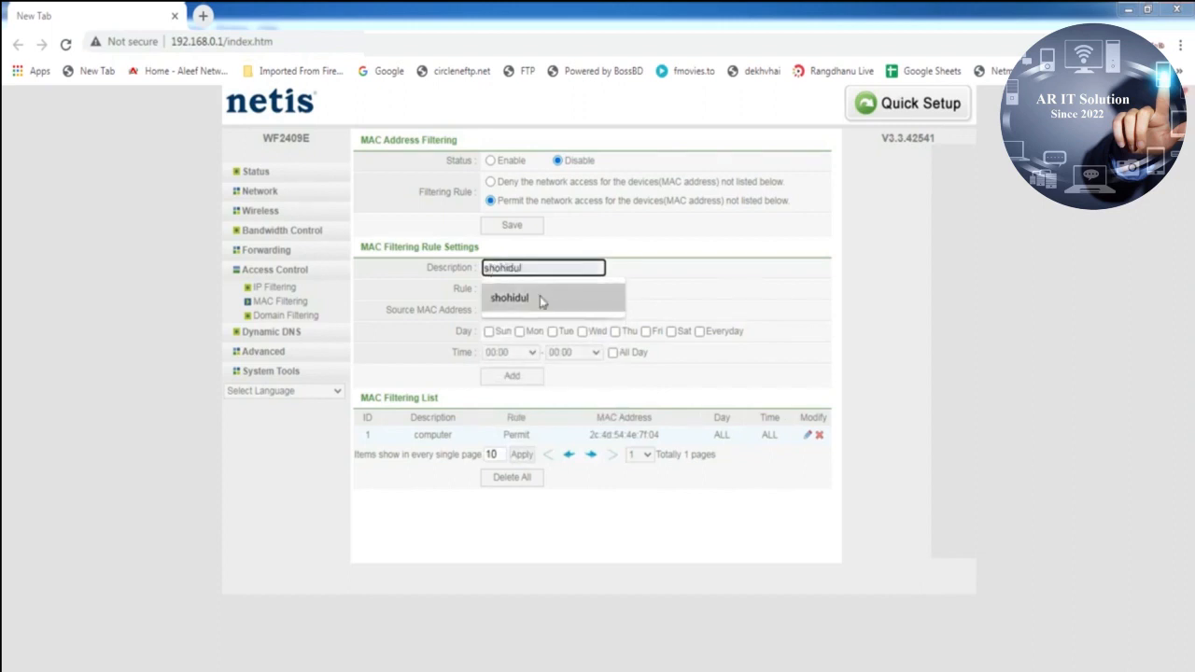
click(537, 299)
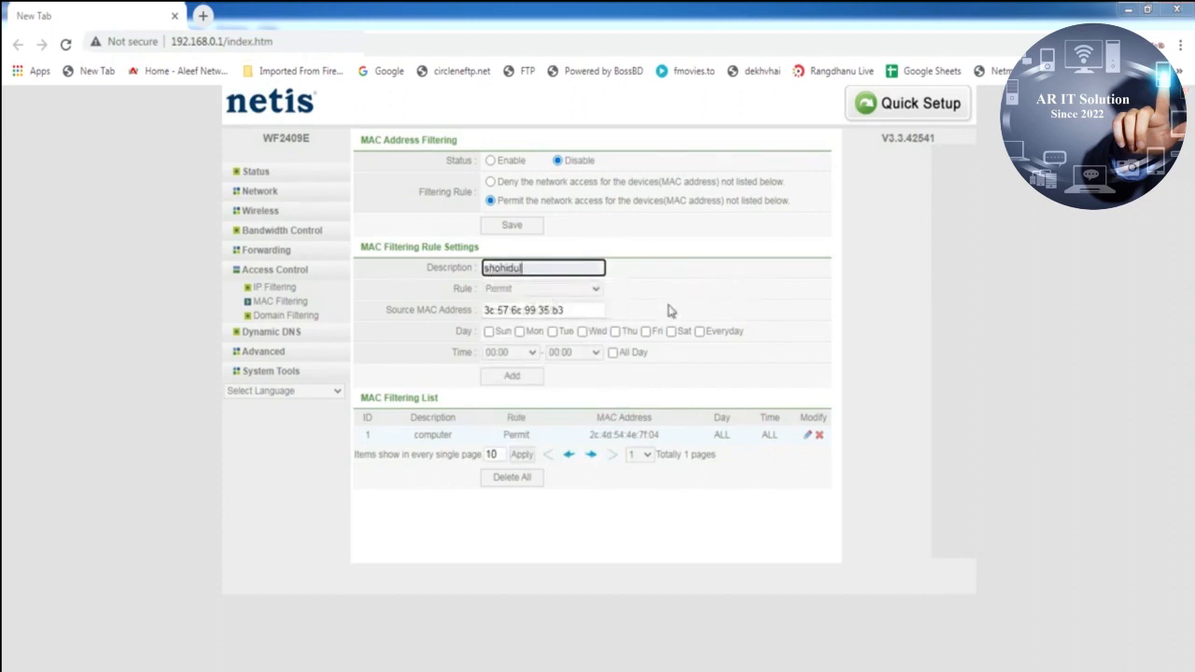
click(699, 331)
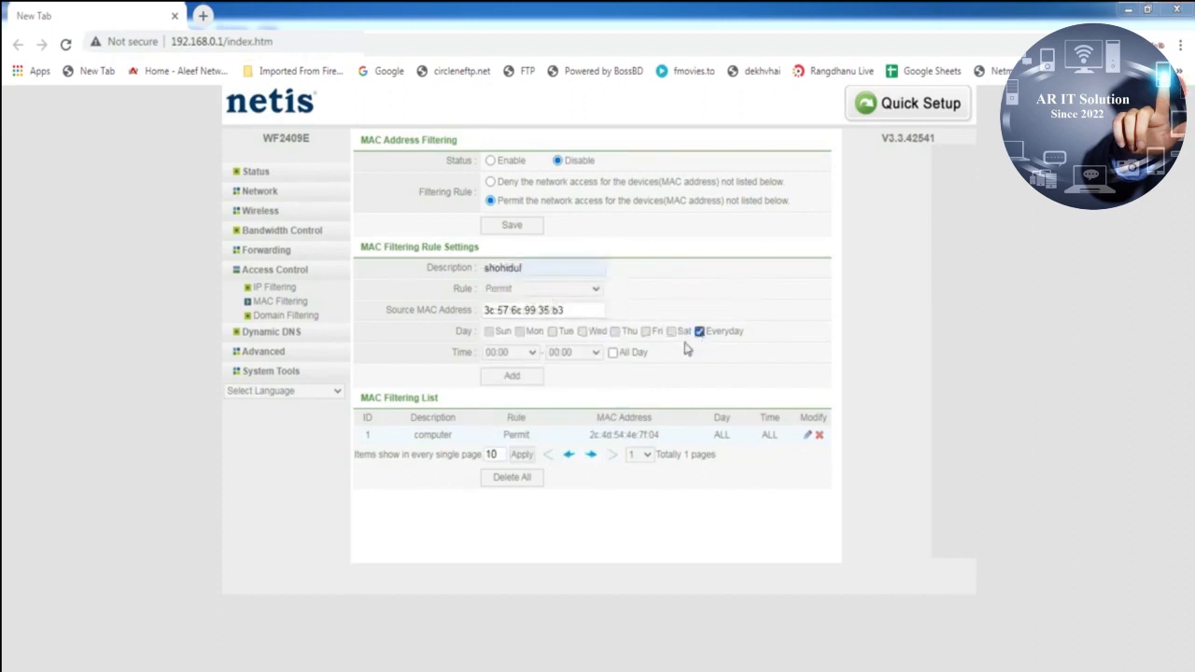
click(613, 353)
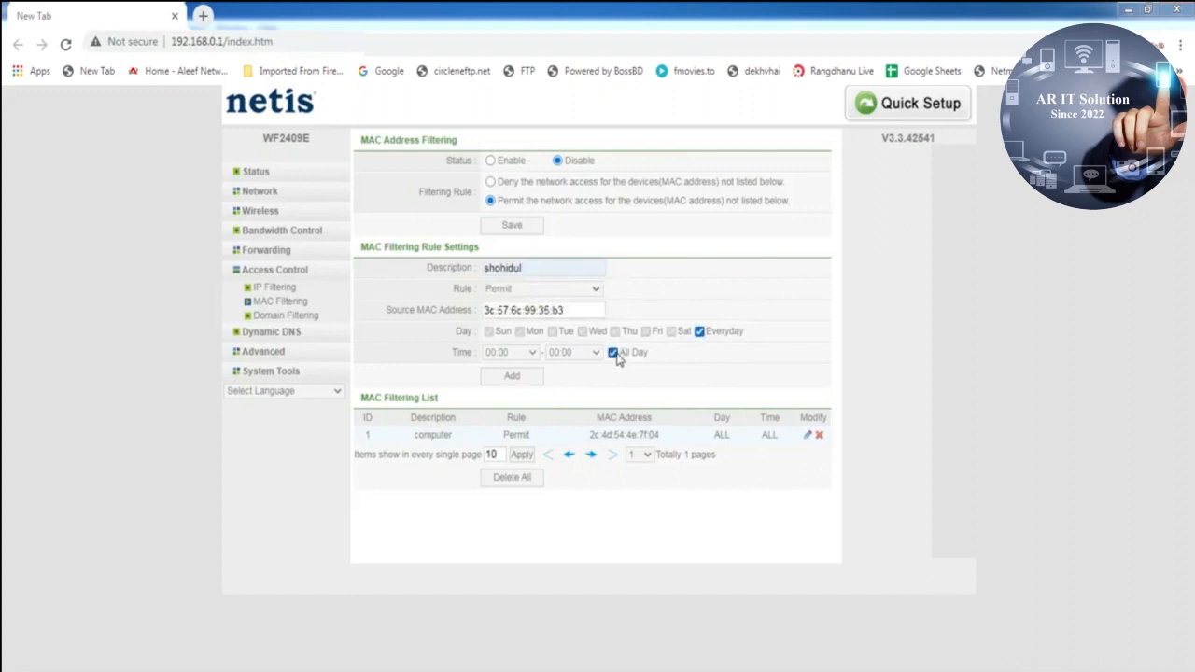
click(511, 378)
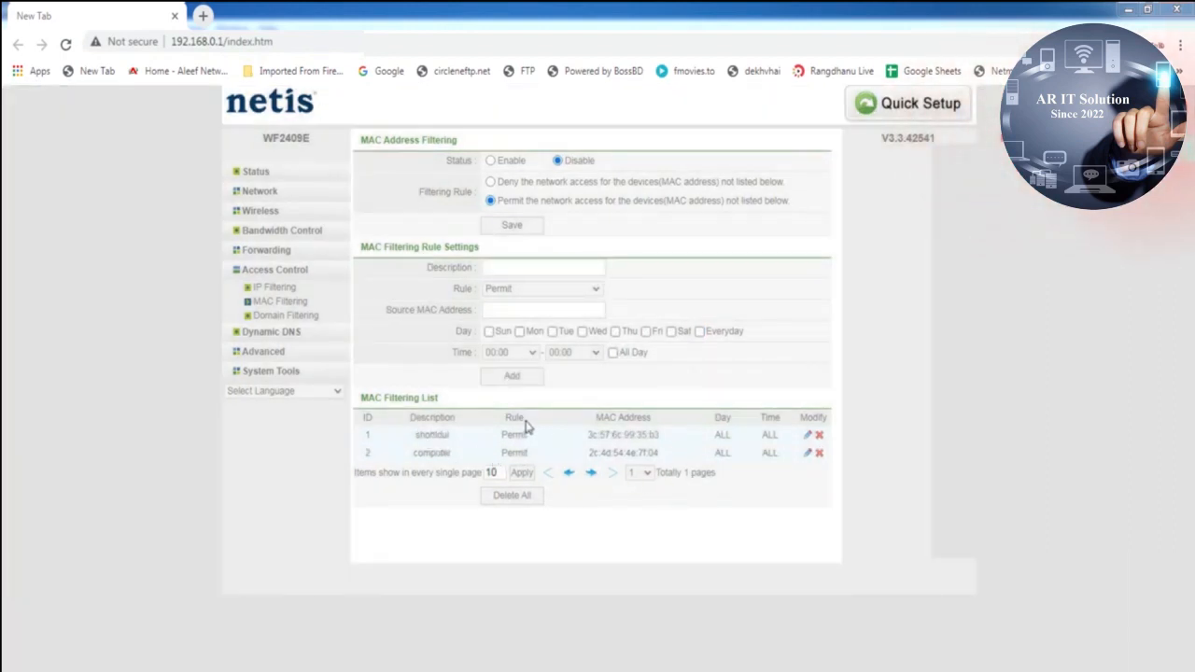
- Enable MAC address filtering with the rule that denies network access to devices not listed, and save the settings
click(490, 182)
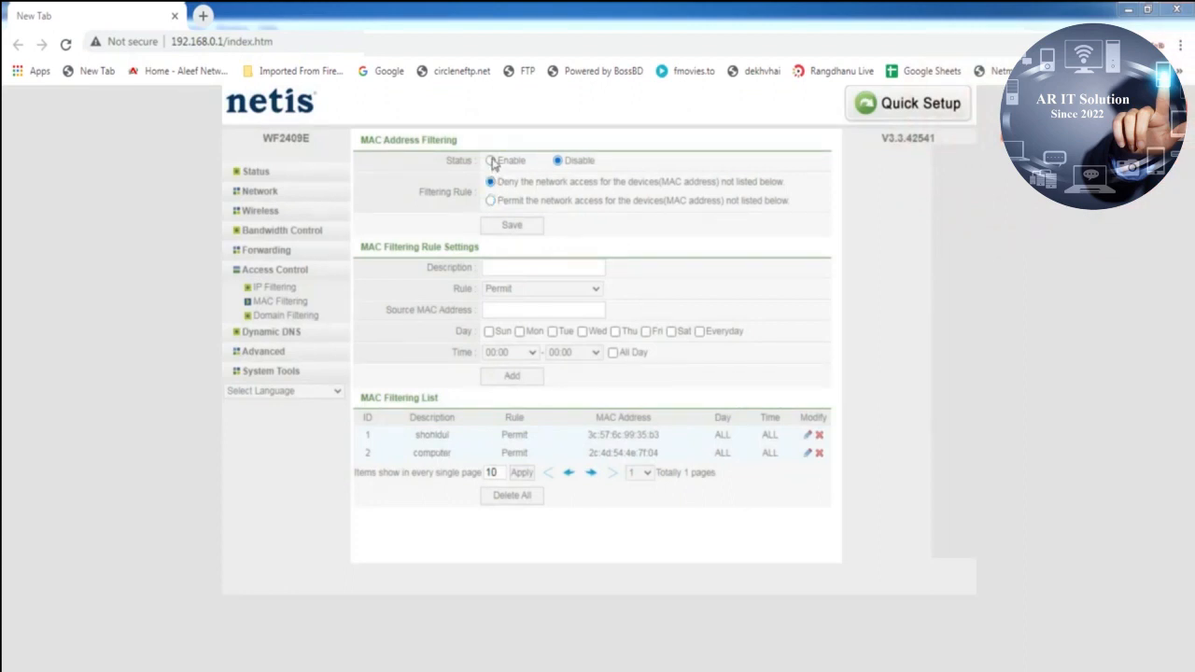
click(491, 161)
click(504, 230)
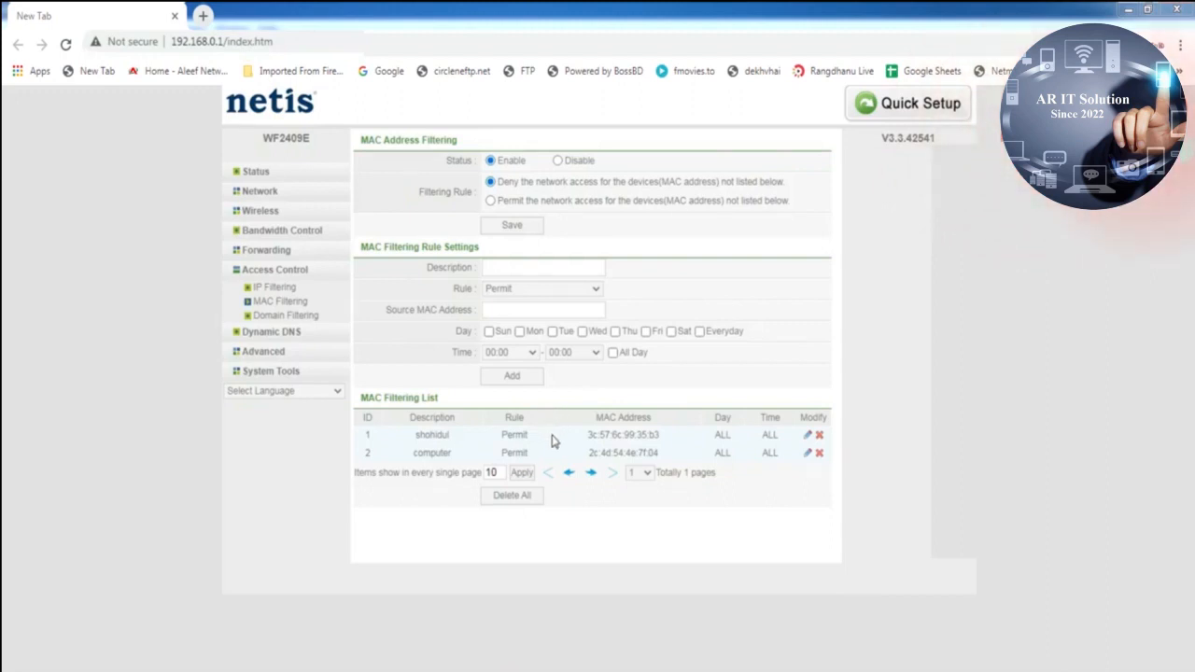
drag(588, 435, 661, 436)
click(640, 435)
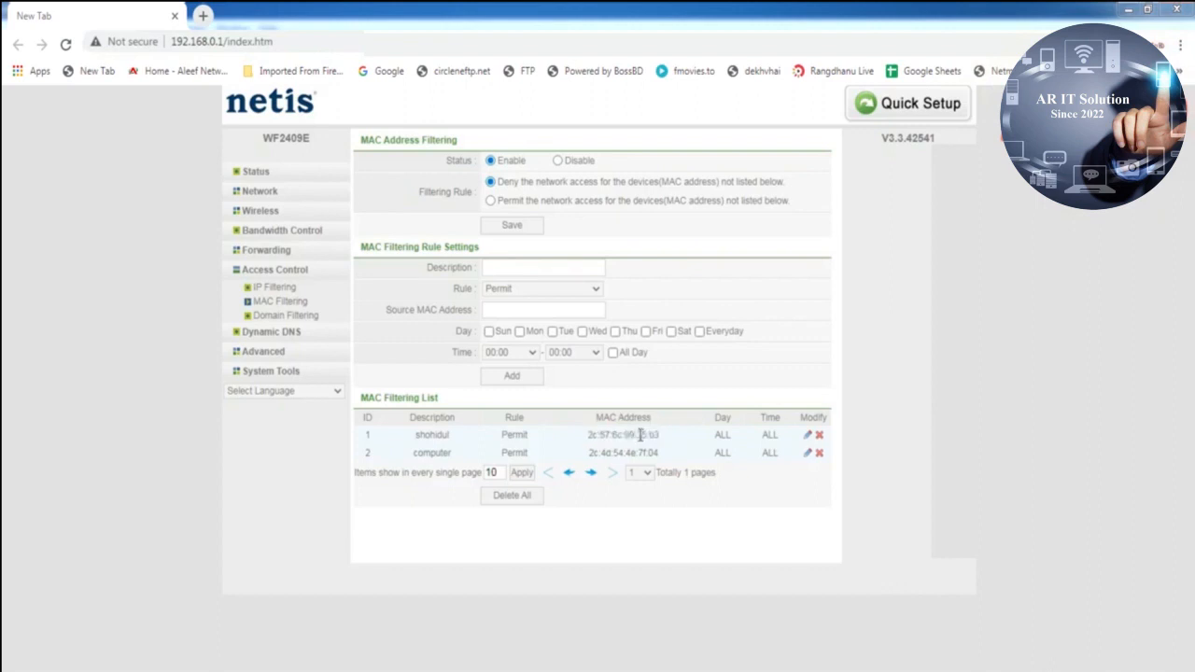